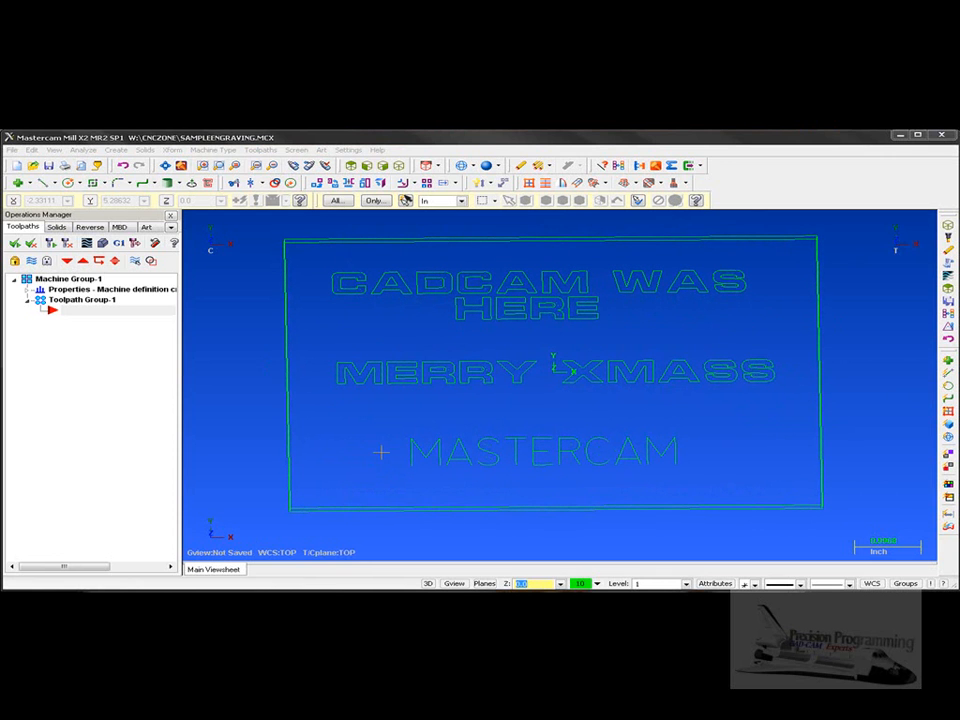
Start a contour toolpath from the top view, keeping SAMPLEENGRAVING as the NC name
{"action": "key", "text": "alt+1"}
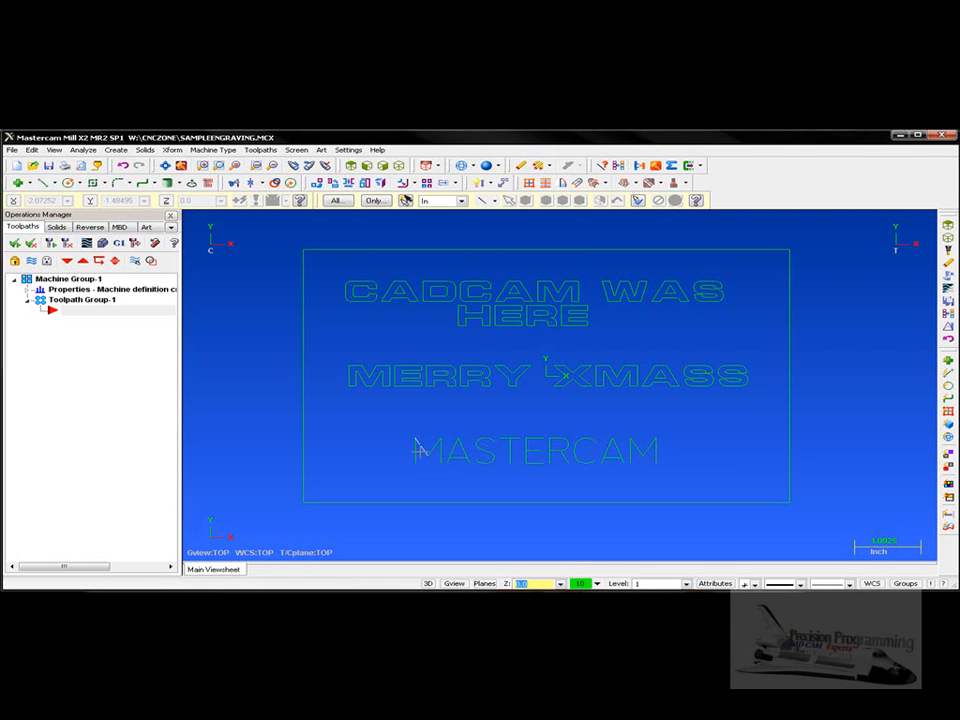
{"action": "left_click", "coordinate": [257, 153]}
{"action": "left_click", "coordinate": [268, 163]}
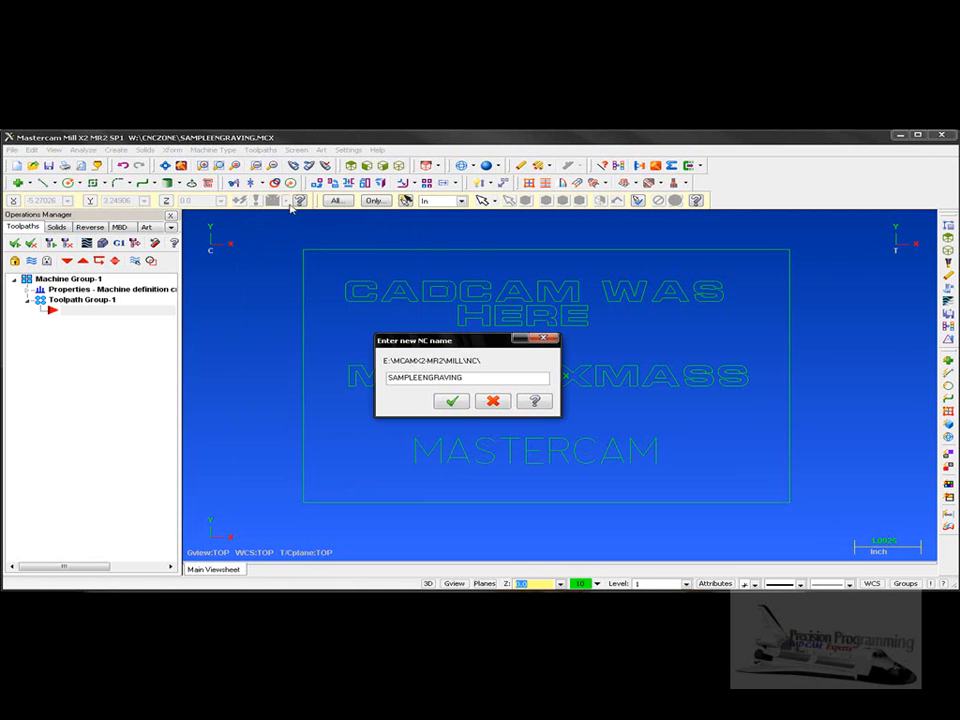
{"action": "left_click", "coordinate": [446, 404]}
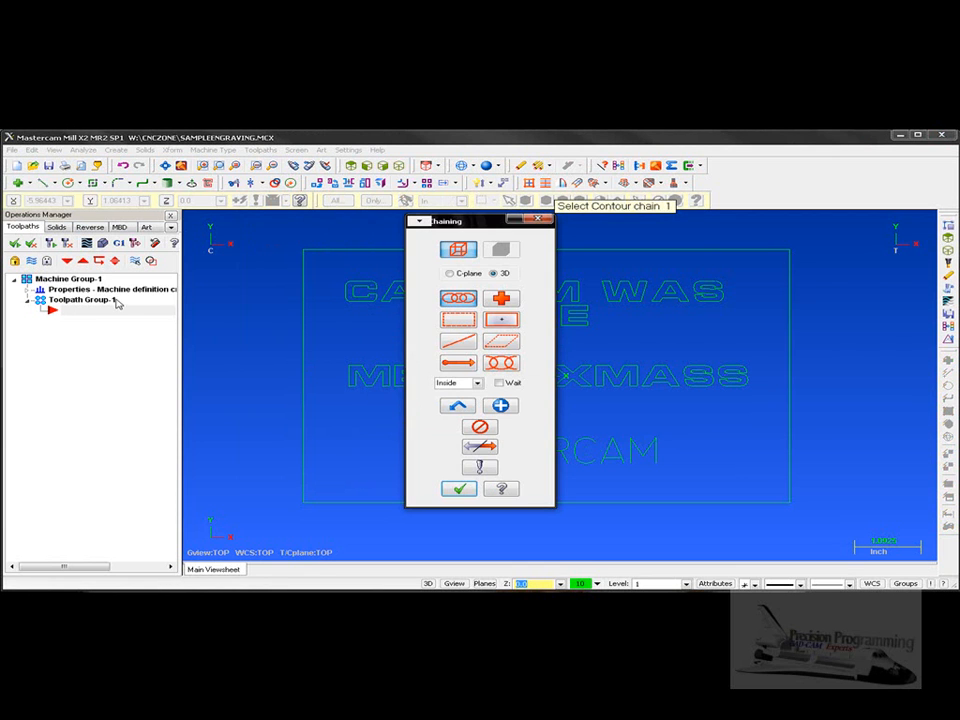
Window-chain the single-line MASTERCAM text for the contour, with the approximate start point just outside the first letter's lower-left side
{"action": "left_click_drag", "start_coordinate": [473, 224], "coordinate": [120, 218]}
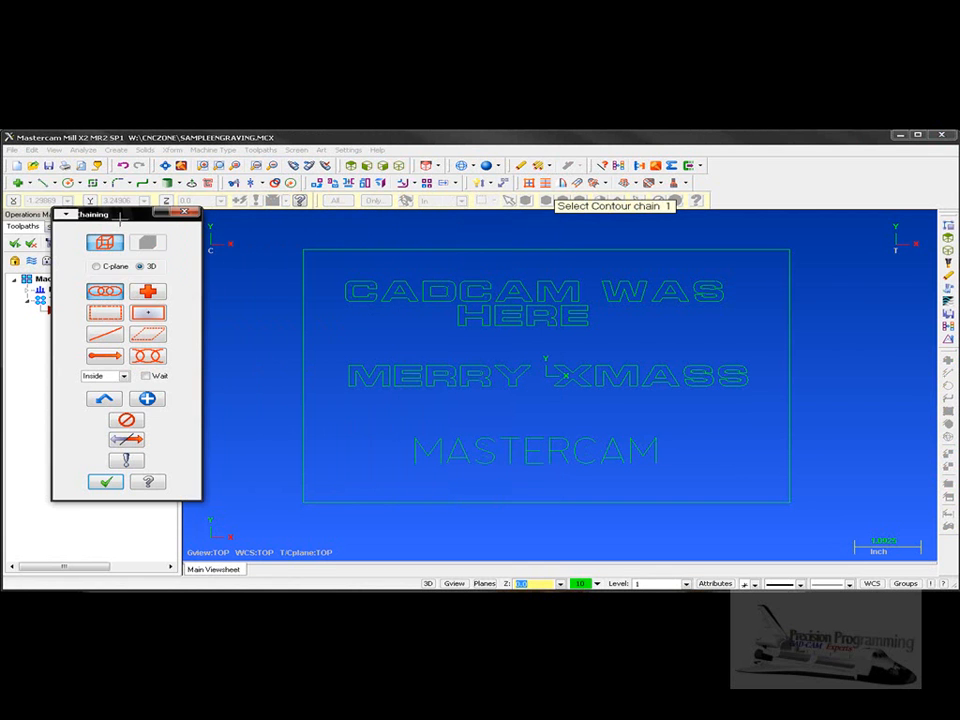
{"action": "left_click", "coordinate": [113, 314]}
{"action": "left_click_drag", "start_coordinate": [359, 425], "coordinate": [697, 480]}
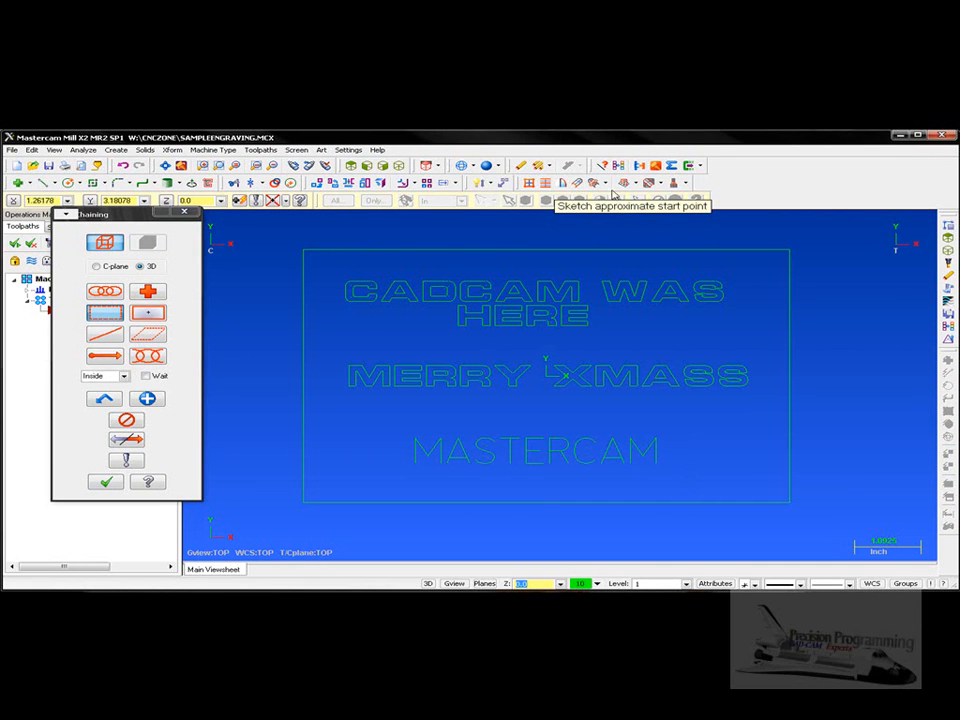
{"action": "left_click_drag", "start_coordinate": [616, 205], "coordinate": [606, 226]}
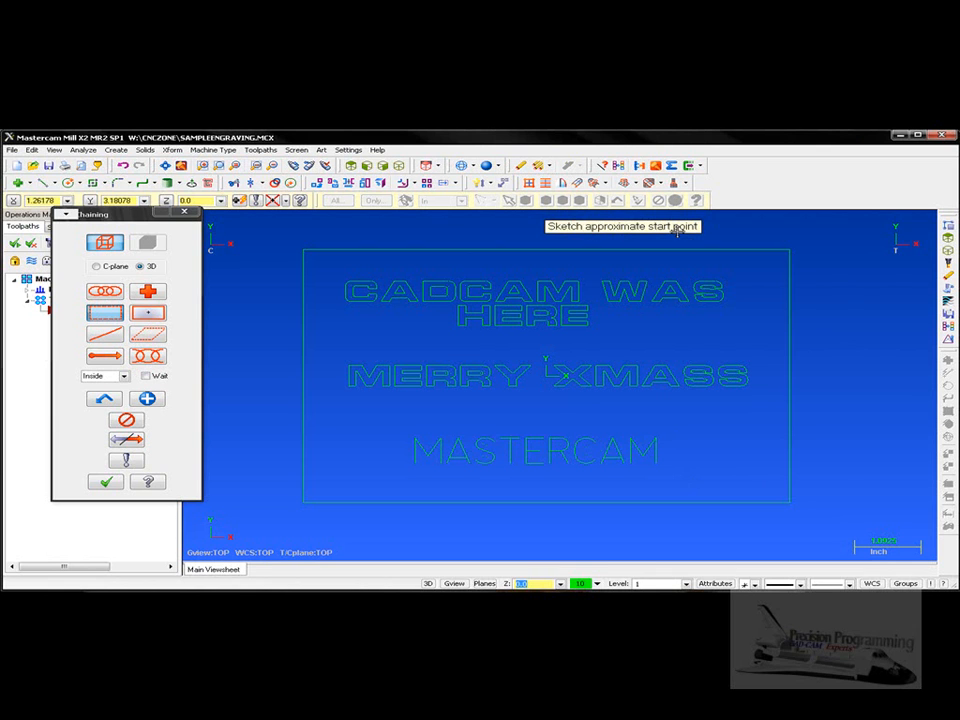
{"action": "left_click", "coordinate": [391, 468]}
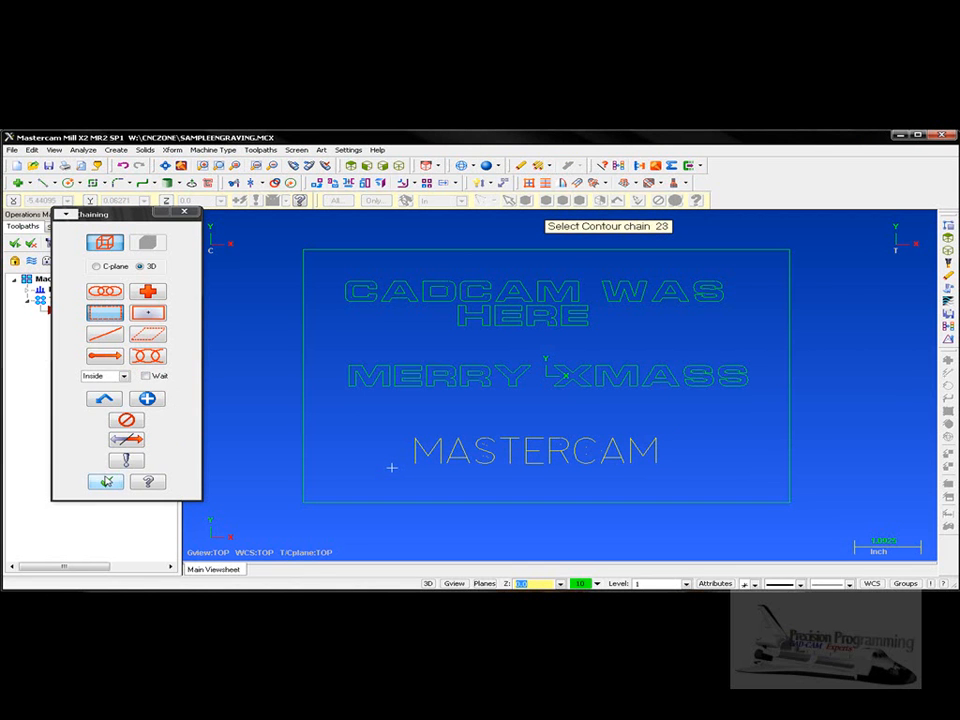
{"action": "left_click", "coordinate": [106, 482]}
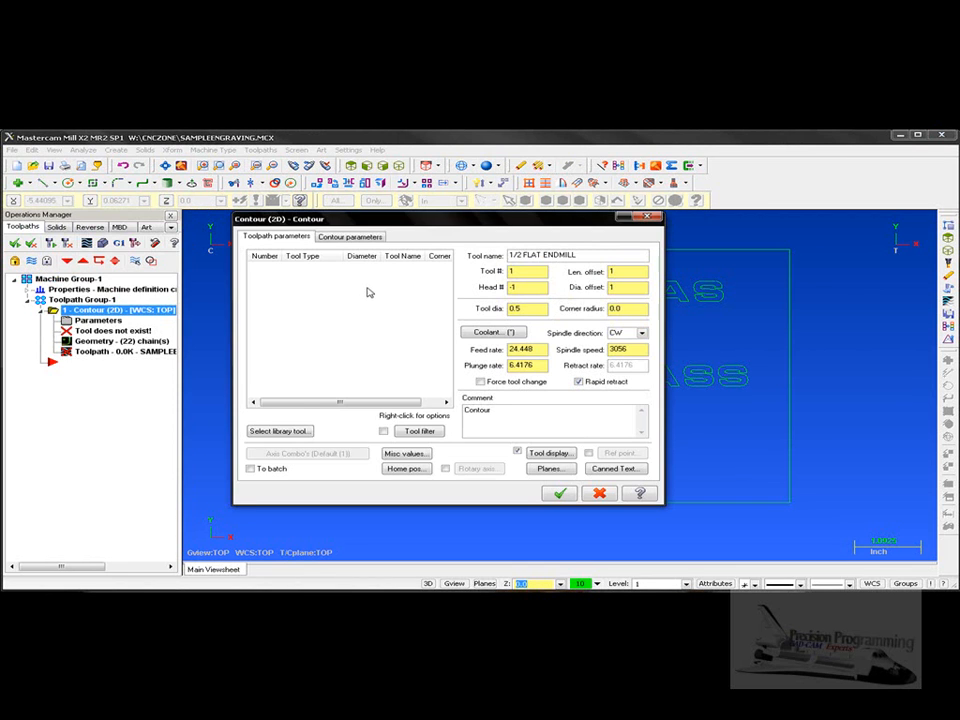
Filter the MILL_INCH tool library to spot drills of any diameter and choose the 1/8 spot drill for the contour
{"action": "left_click", "coordinate": [288, 432]}
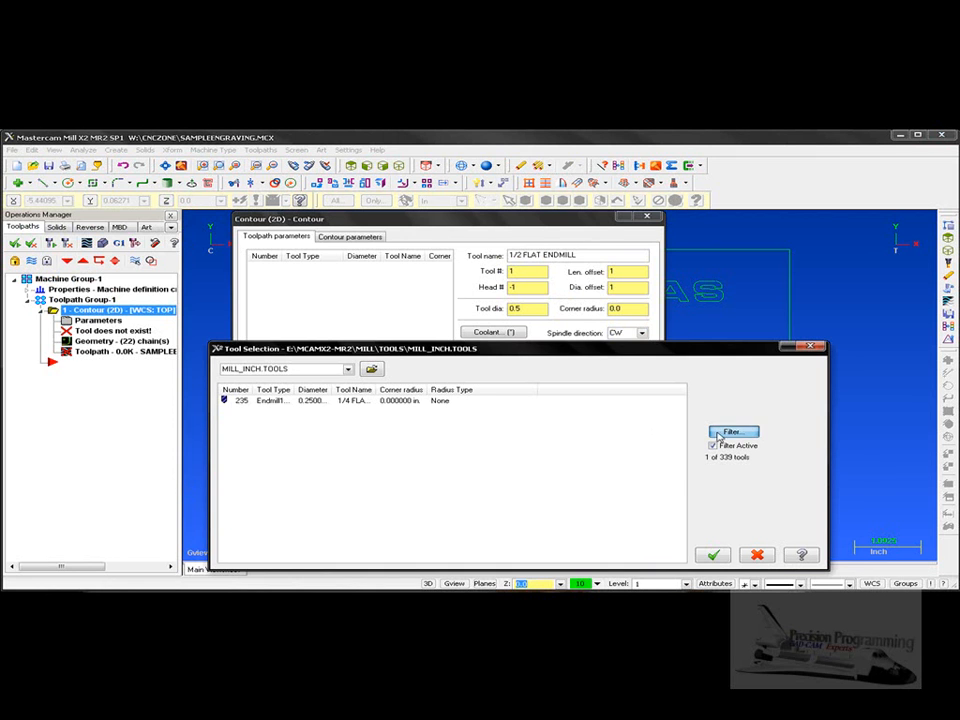
{"action": "left_click", "coordinate": [731, 431]}
{"action": "left_click", "coordinate": [452, 394]}
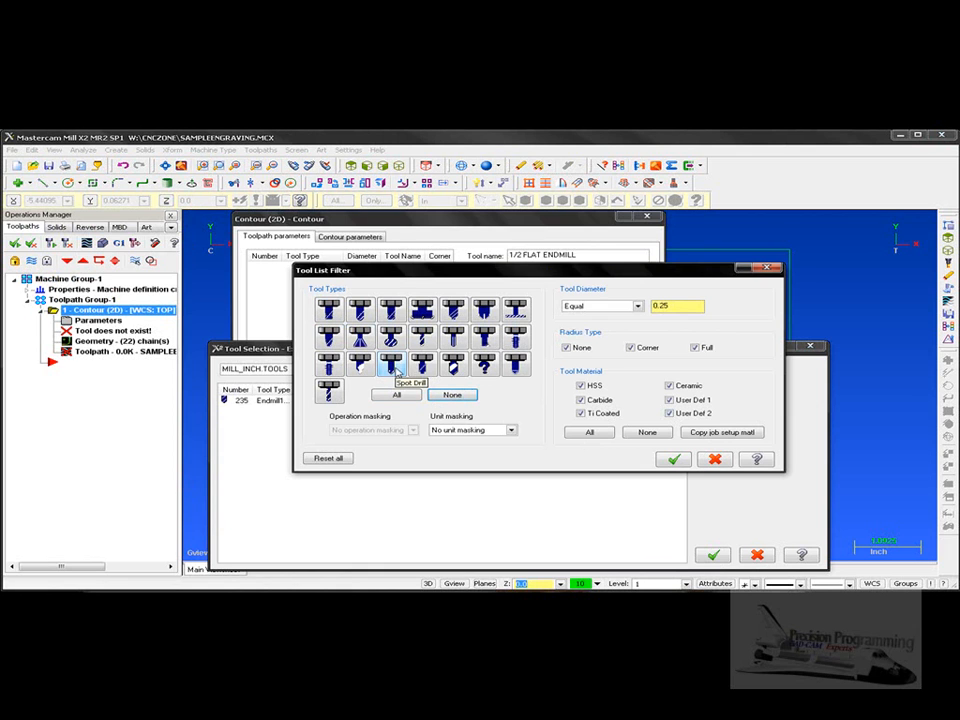
{"action": "left_click", "coordinate": [394, 370]}
{"action": "left_click", "coordinate": [618, 306]}
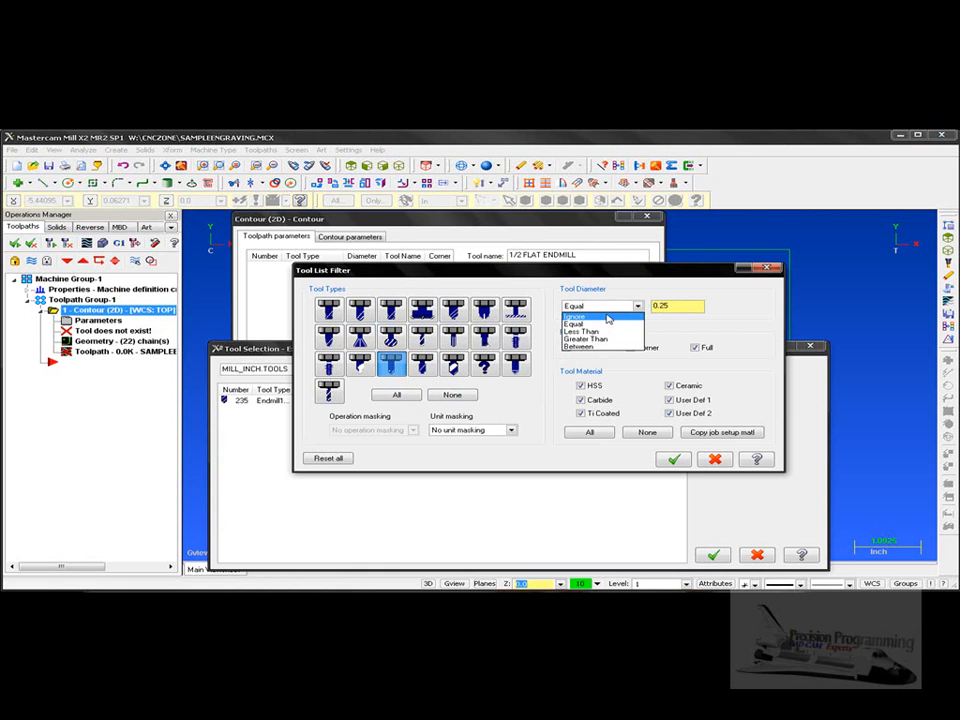
{"action": "left_click", "coordinate": [606, 318]}
{"action": "left_click", "coordinate": [674, 459]}
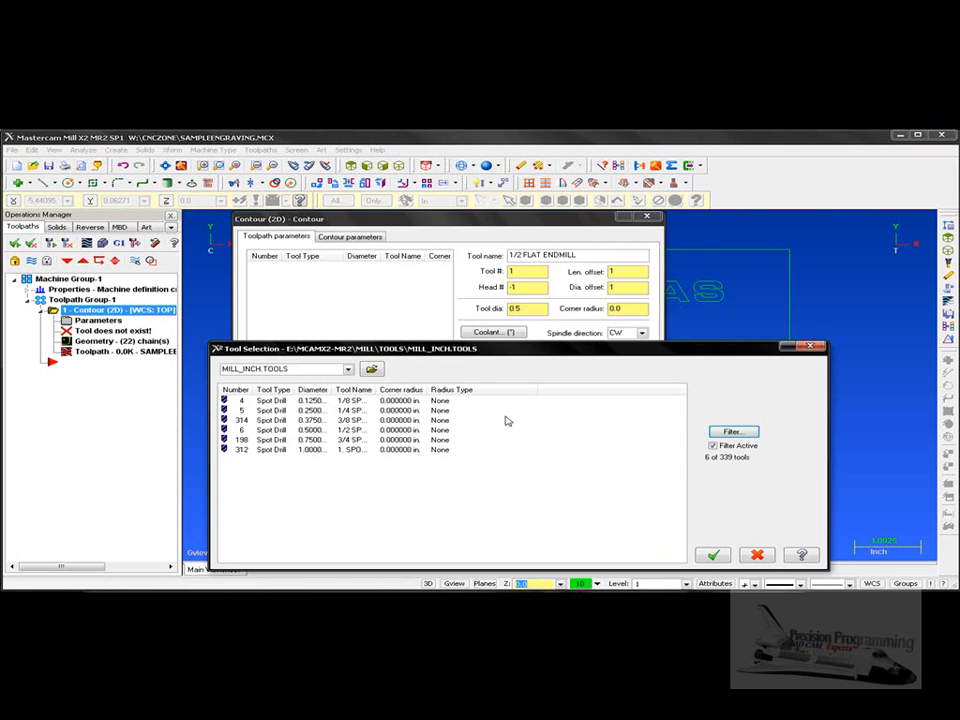
{"action": "left_click", "coordinate": [310, 402]}
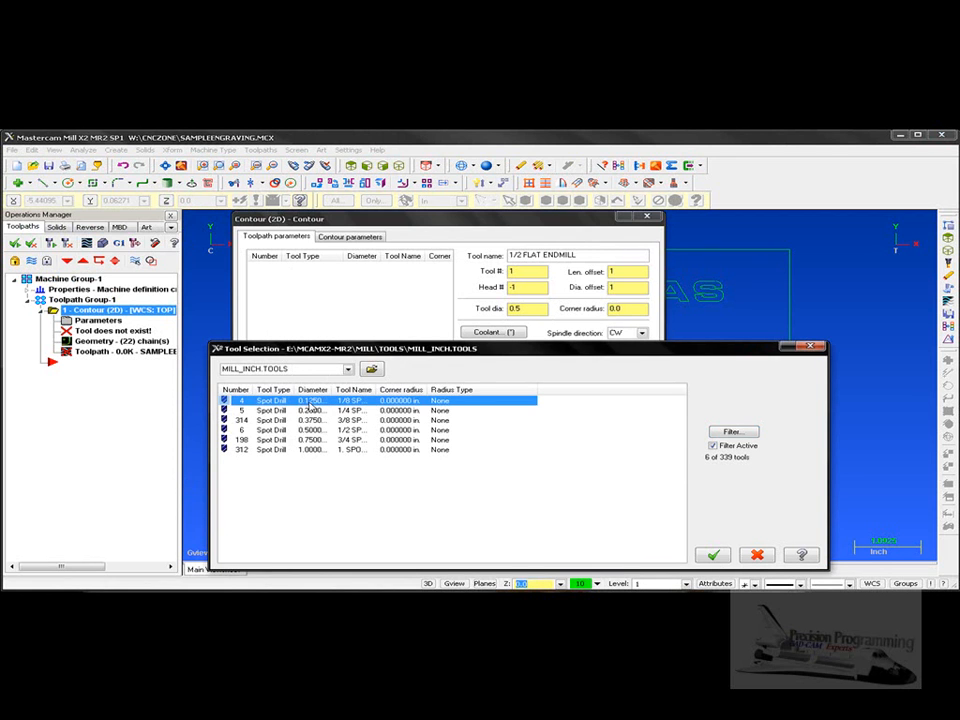
{"action": "left_click", "coordinate": [713, 555]}
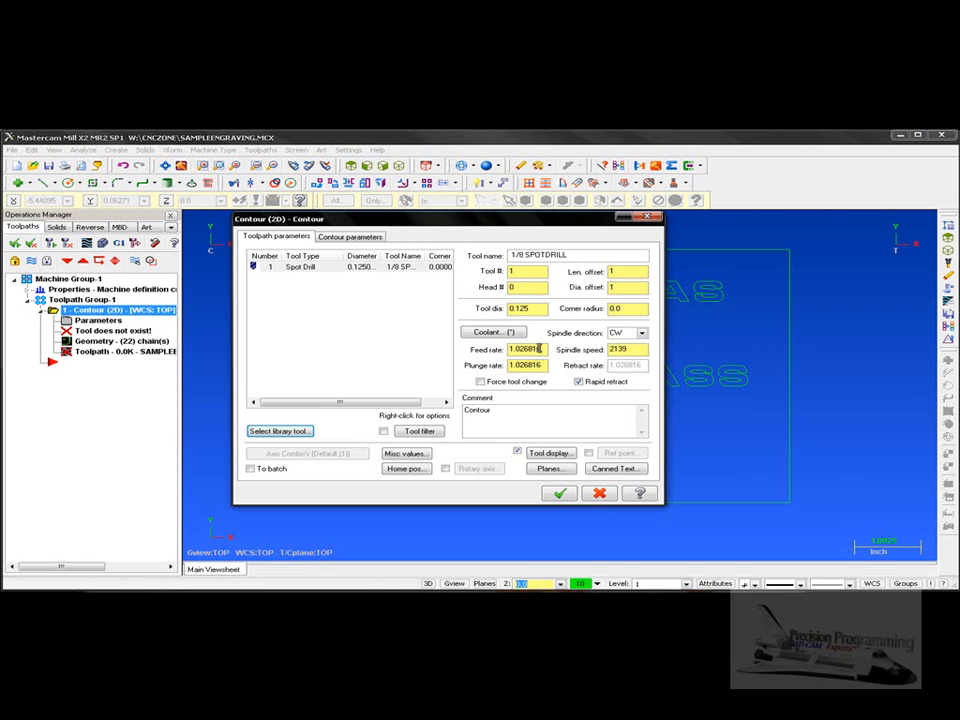
Set the contour's incremental depth to -0.005 and enable depth cuts with a maximum rough step of 0.002
{"action": "left_click", "coordinate": [341, 240]}
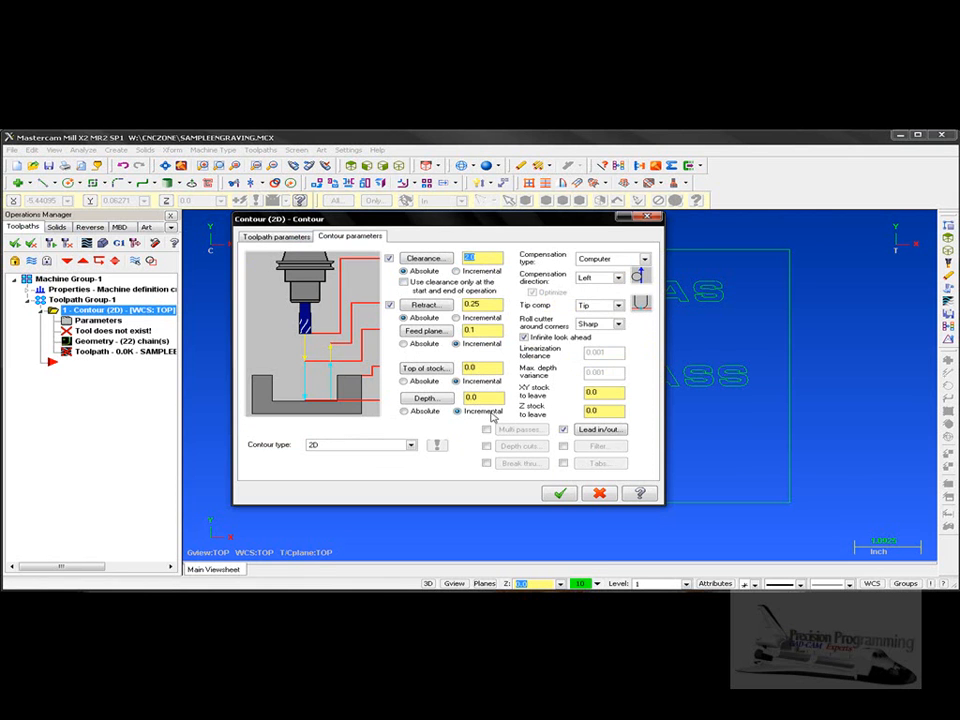
{"action": "left_click_drag", "start_coordinate": [487, 397], "coordinate": [447, 402]}
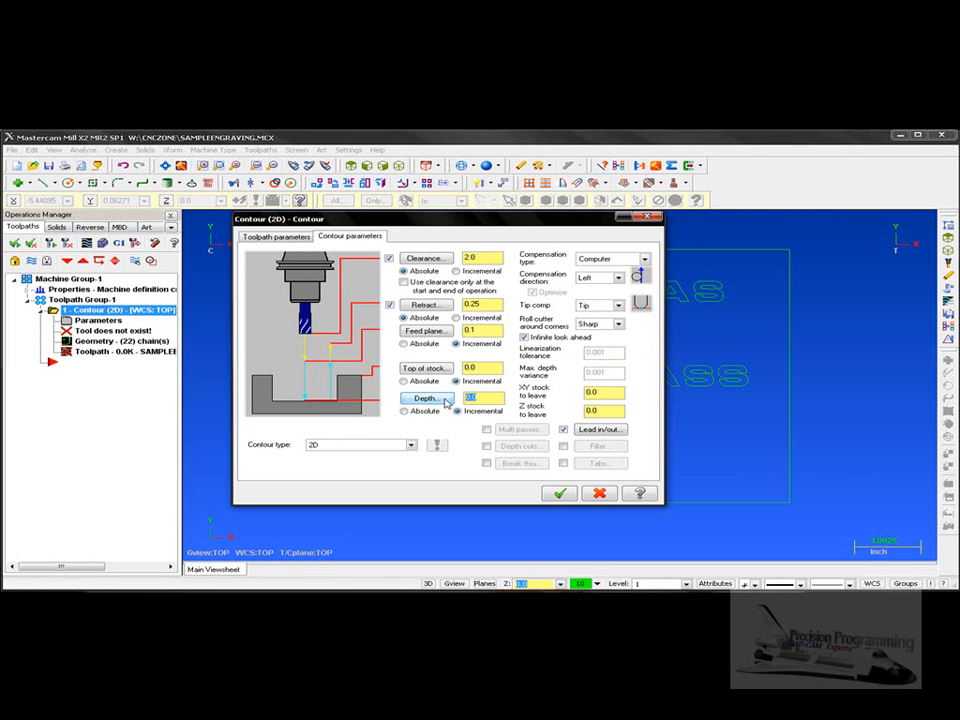
{"action": "key", "text": "Return"}
{"action": "left_click", "coordinate": [486, 447]}
{"action": "left_click", "coordinate": [506, 448]}
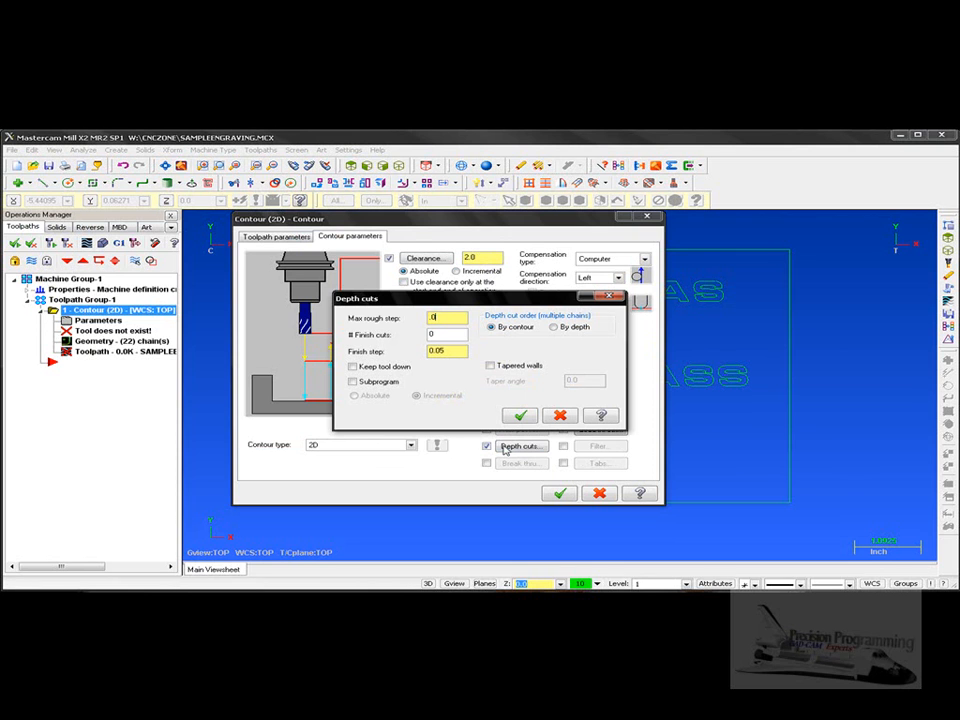
{"action": "type", "text": ".002"}
{"action": "key", "text": "Tab"}
{"action": "left_click", "coordinate": [520, 414]}
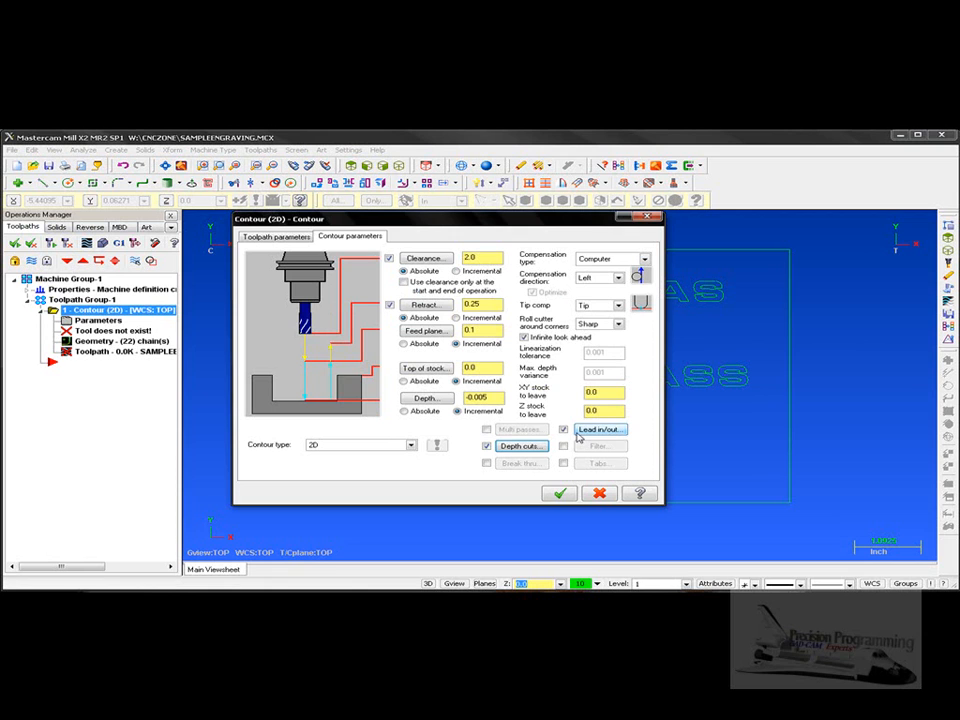
Disable lead in/out, set the compensation type to Off, and generate the contour toolpath
{"action": "left_click", "coordinate": [564, 429]}
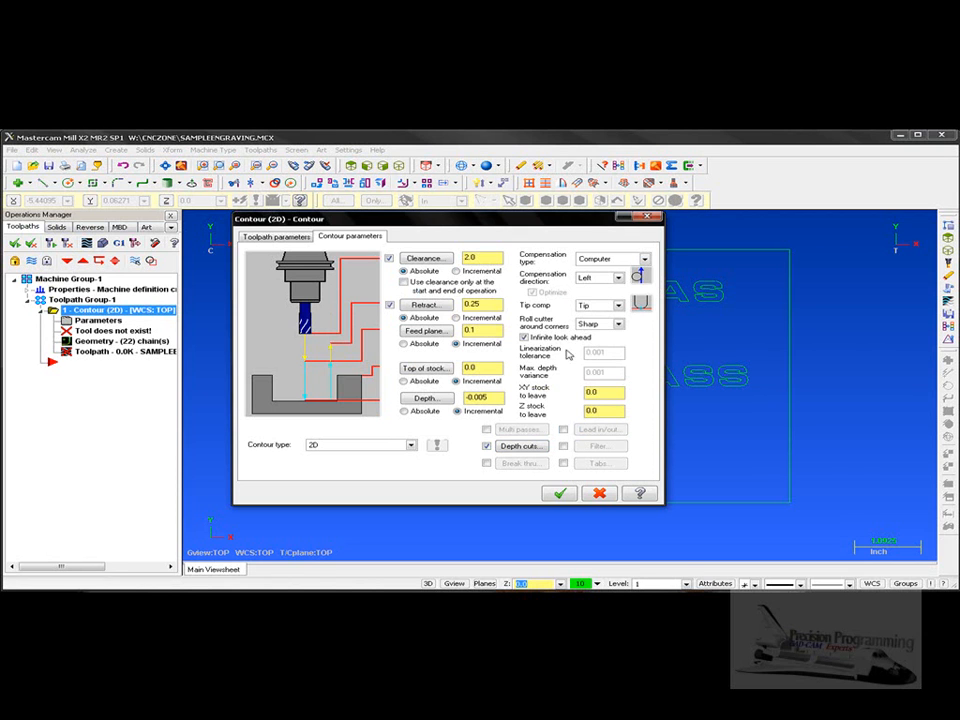
{"action": "left_click_drag", "start_coordinate": [546, 220], "coordinate": [366, 219]}
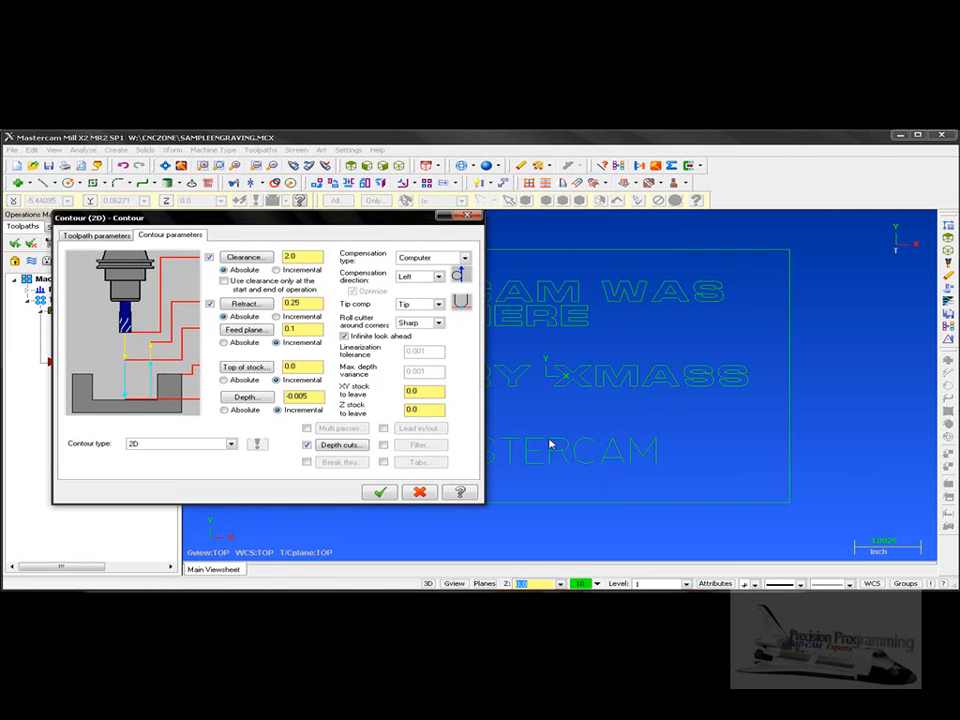
{"action": "left_click_drag", "start_coordinate": [371, 219], "coordinate": [658, 248]}
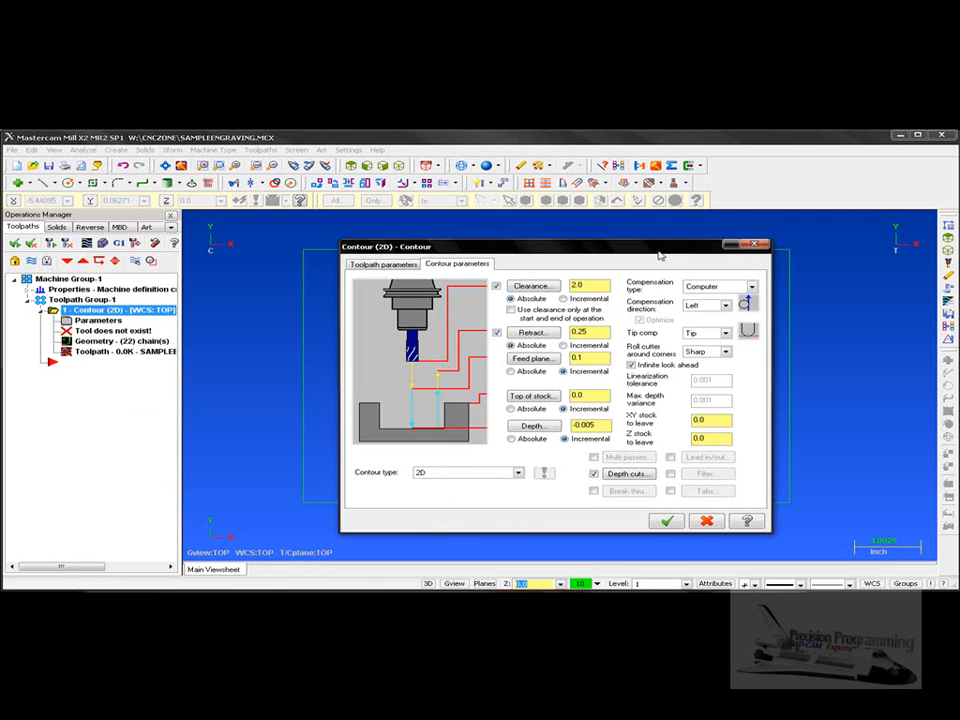
{"action": "left_click", "coordinate": [749, 289]}
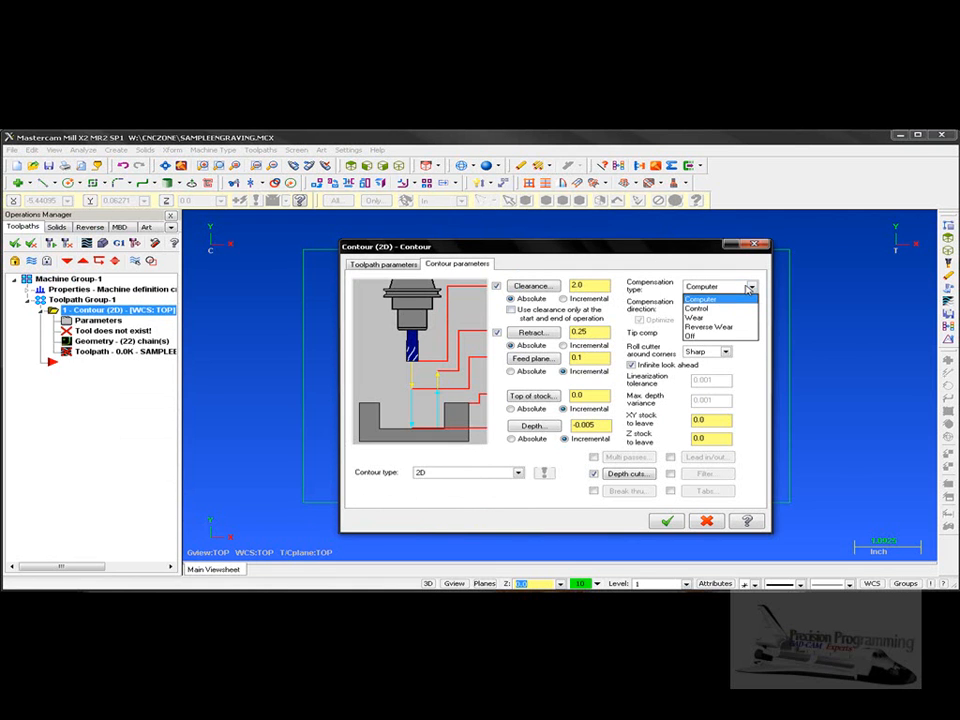
{"action": "left_click", "coordinate": [702, 337]}
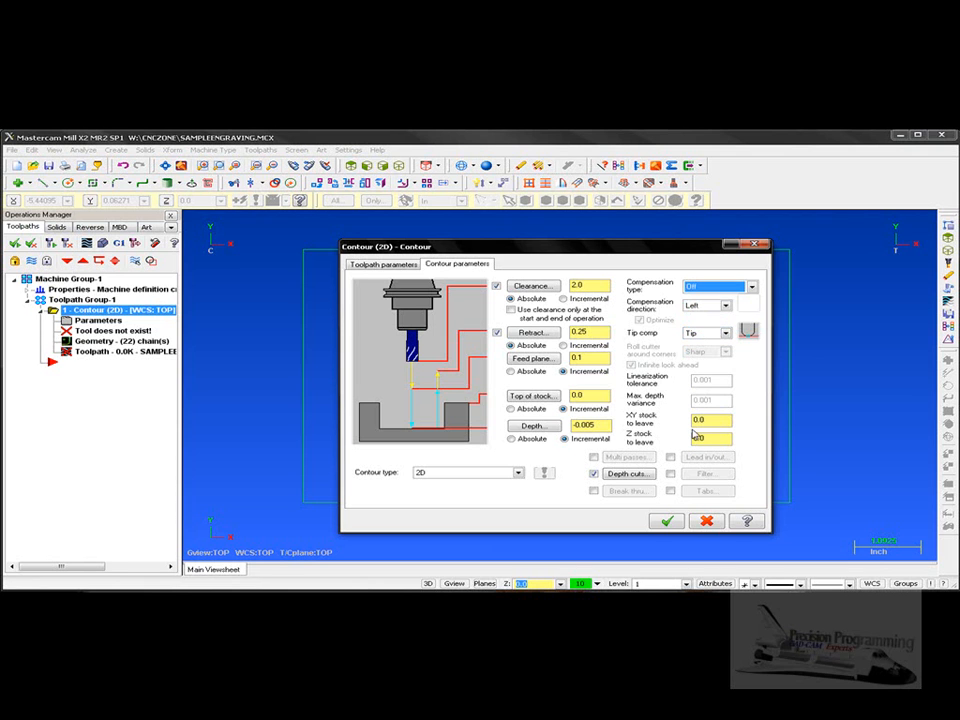
{"action": "left_click", "coordinate": [664, 523]}
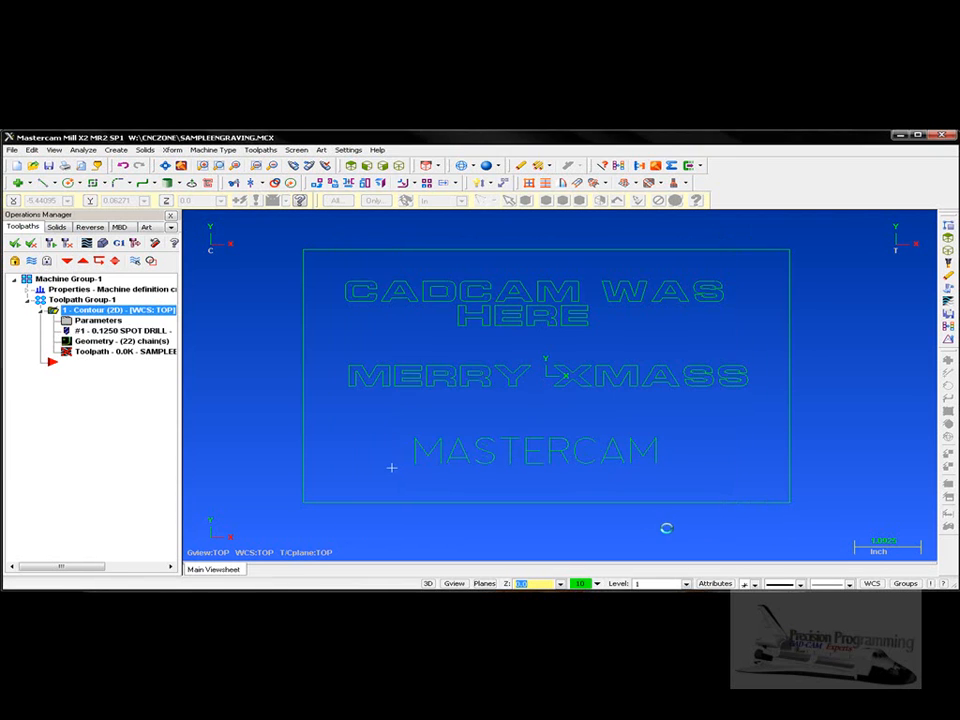
Backplot the MASTERCAM contour toolpath in an angled view to check the tool motion
{"action": "middle_click_drag", "start_coordinate": [624, 519], "coordinate": [111, 380]}
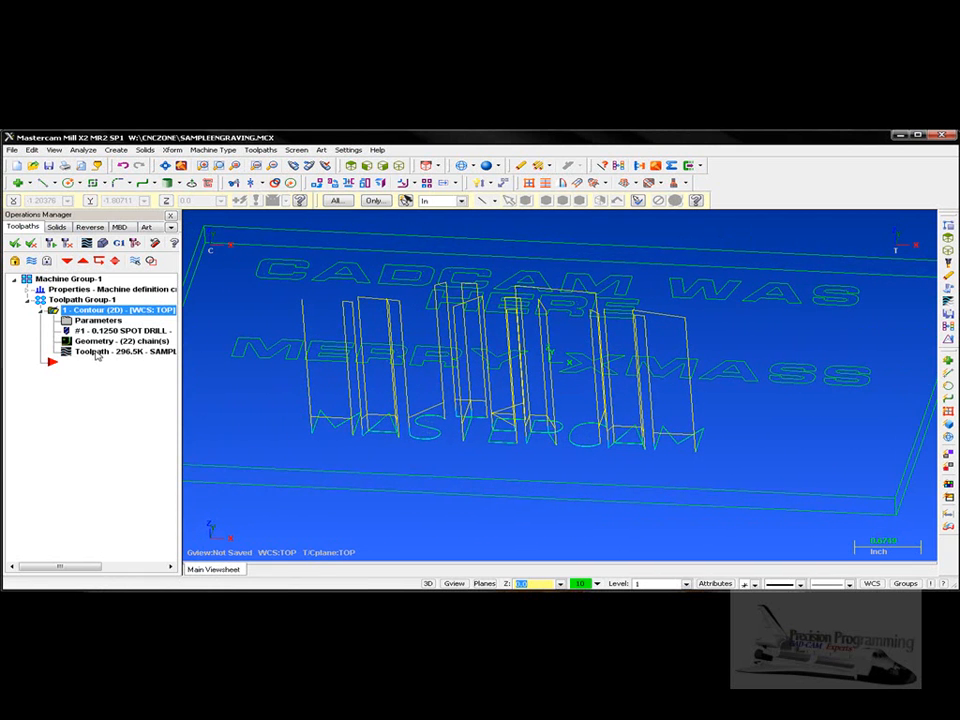
{"action": "left_click", "coordinate": [96, 354]}
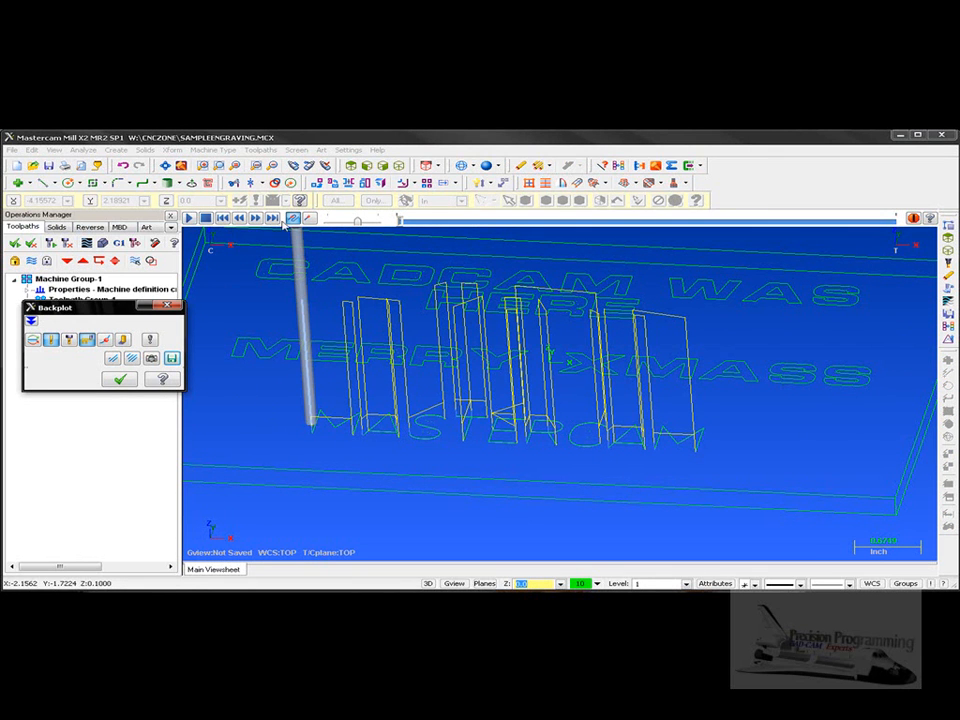
{"action": "left_click", "coordinate": [310, 218]}
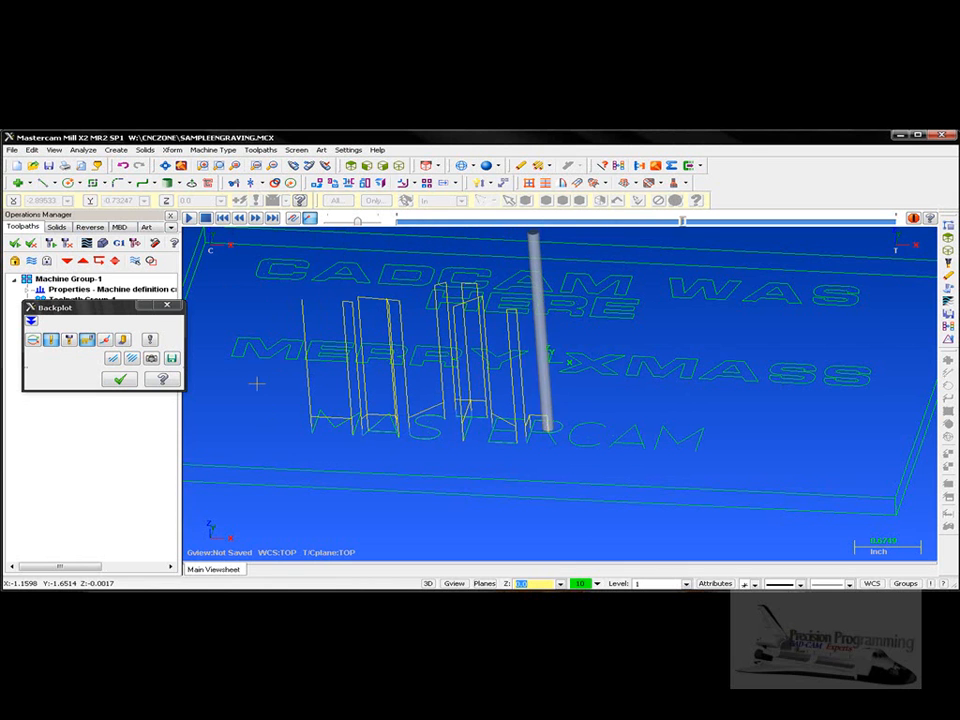
{"action": "left_click", "coordinate": [119, 379]}
{"action": "middle_click_drag", "start_coordinate": [355, 396], "coordinate": [343, 401]}
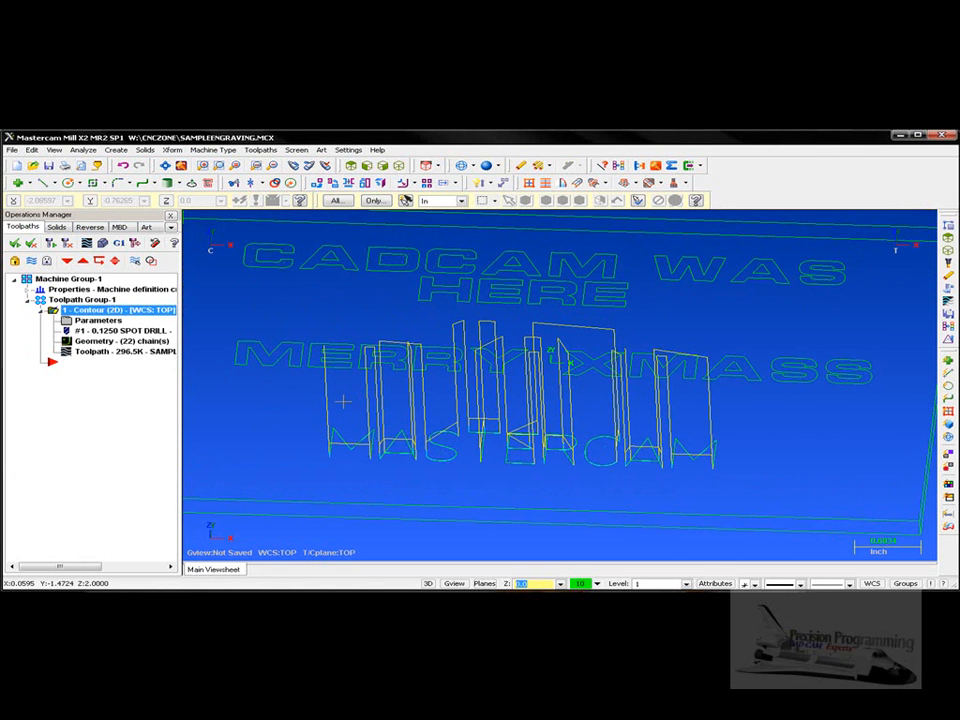
Hide the contour toolpath, return to the top view, and window-chain the CADCAM WAS HERE lettering for a new pocket toolpath
{"action": "key", "text": "alt+t"}
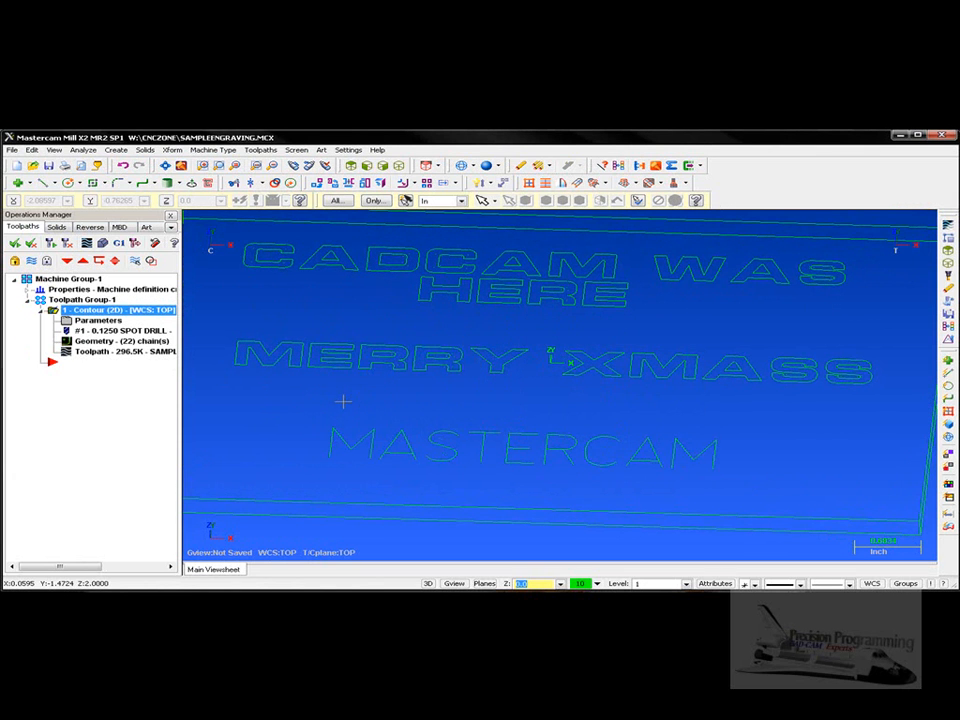
{"action": "key", "text": "alt+1"}
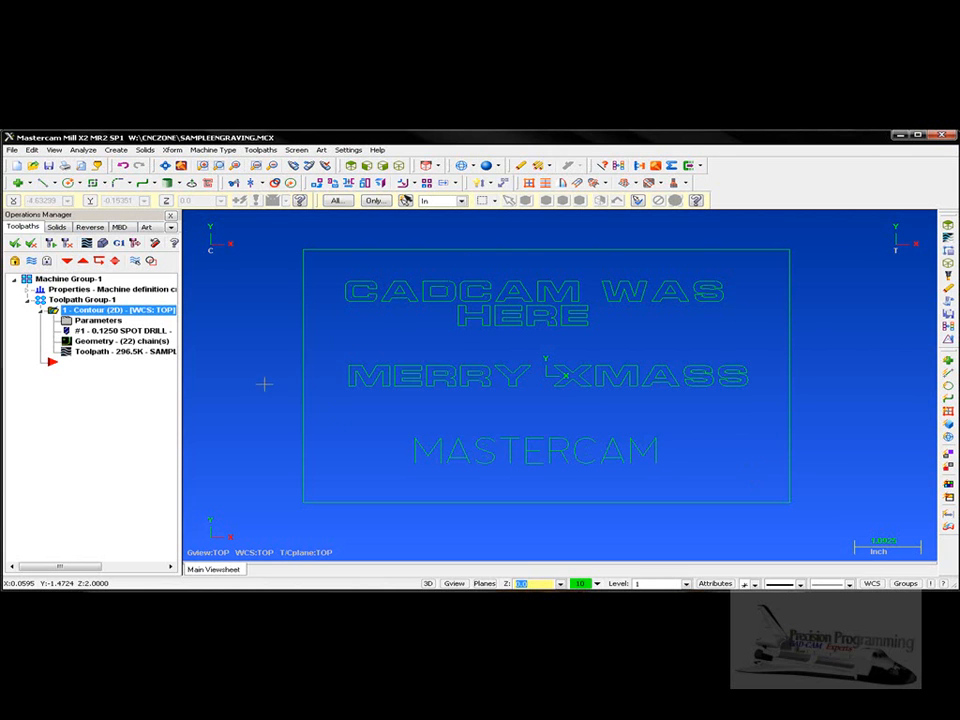
{"action": "left_click", "coordinate": [260, 150]}
{"action": "left_click", "coordinate": [288, 192]}
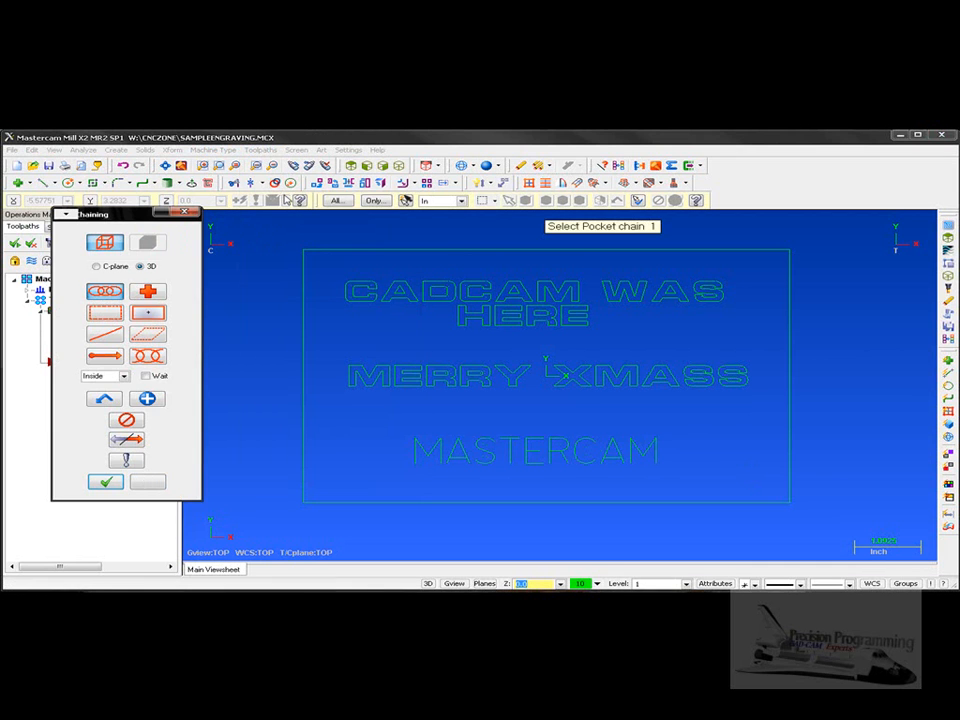
{"action": "left_click", "coordinate": [116, 313]}
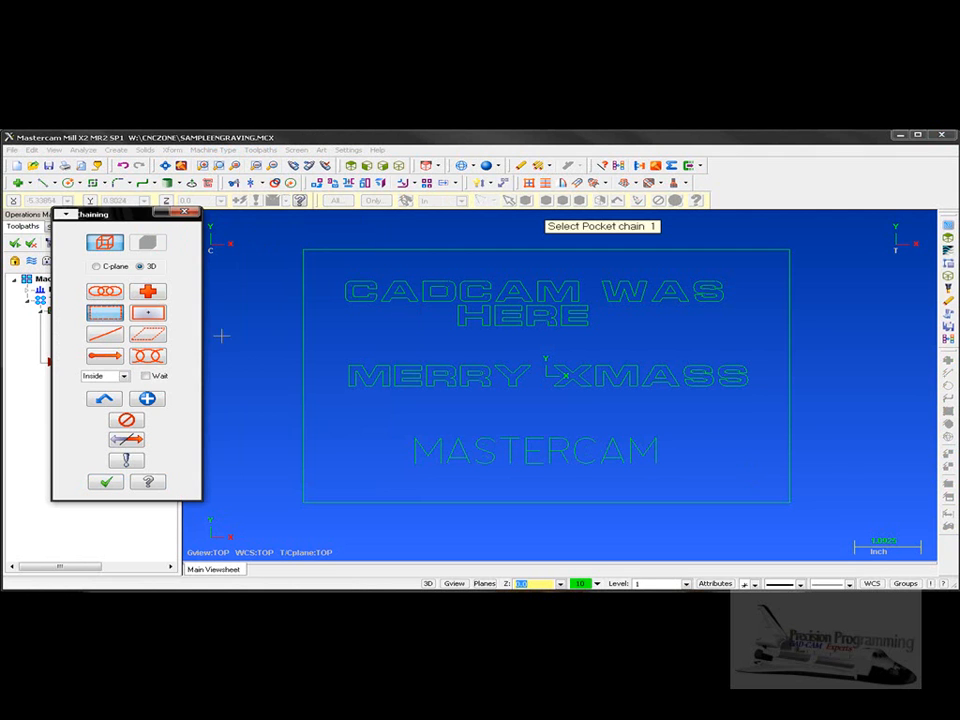
{"action": "left_click", "coordinate": [333, 275]}
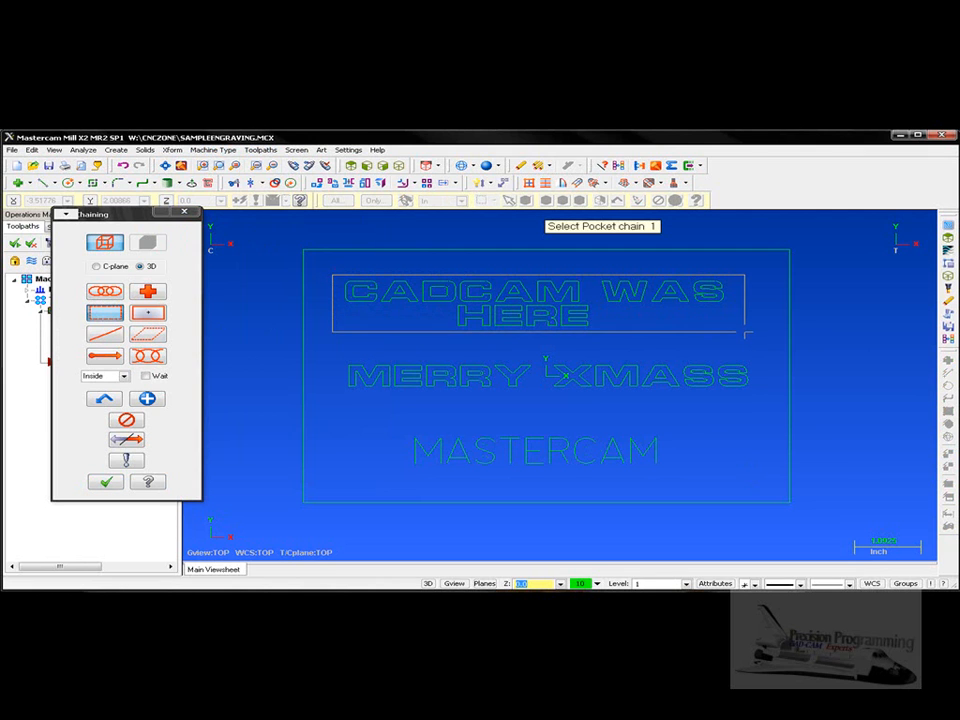
{"action": "left_click", "coordinate": [744, 332]}
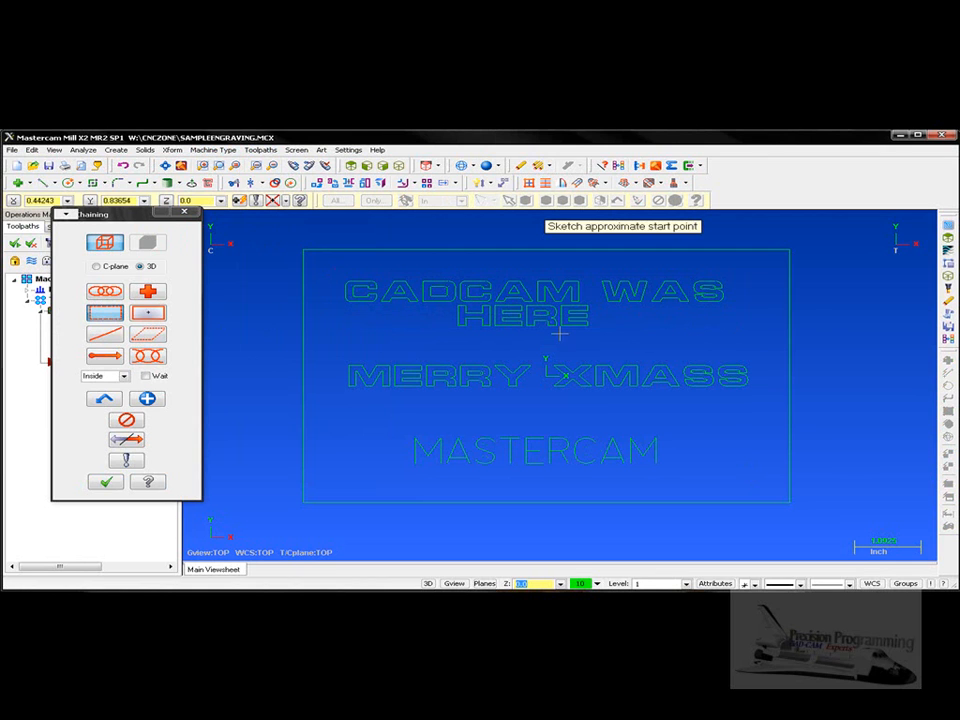
{"action": "left_click", "coordinate": [338, 326]}
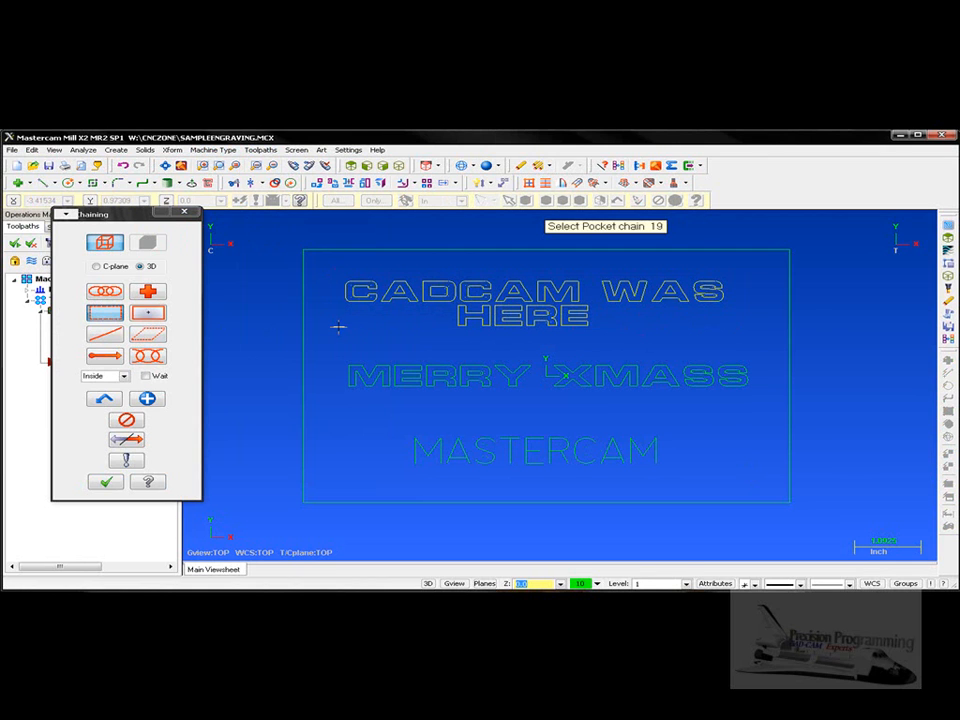
{"action": "left_click", "coordinate": [106, 481]}
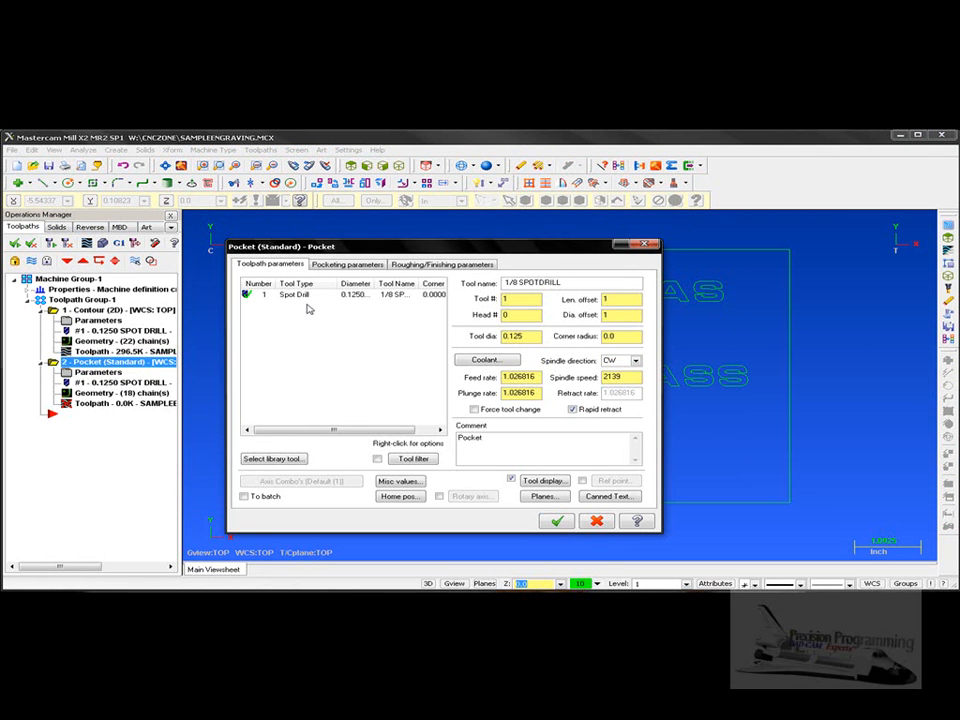
Filter the MILL_INCH tool library to a diameter of 1/16 and choose the 1/16 flat endmill for the pocket
{"action": "left_click", "coordinate": [272, 459]}
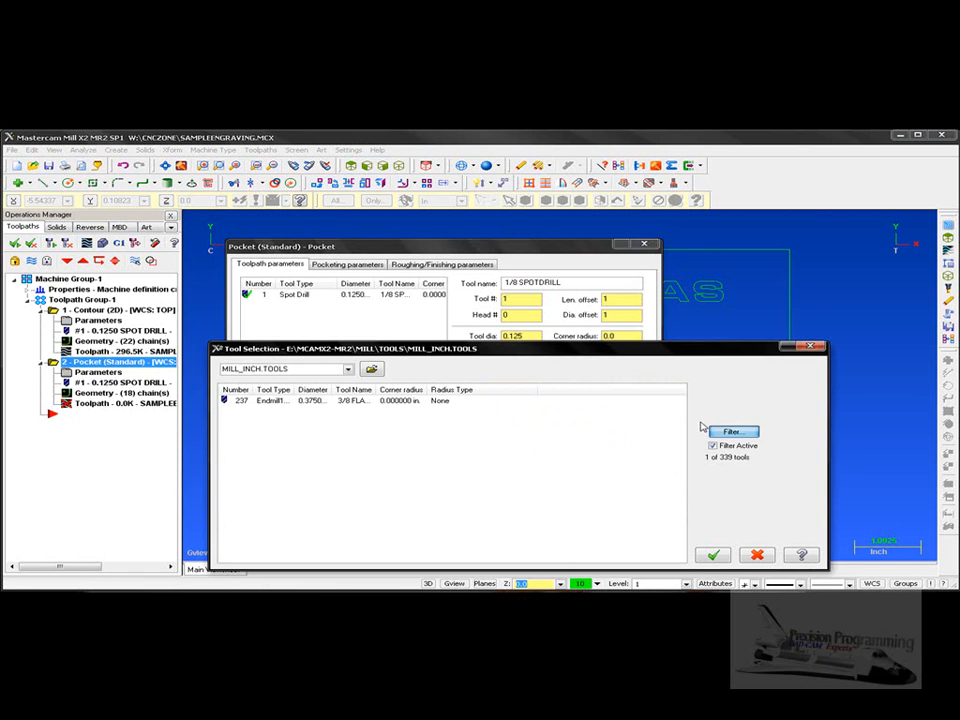
{"action": "left_click", "coordinate": [719, 433]}
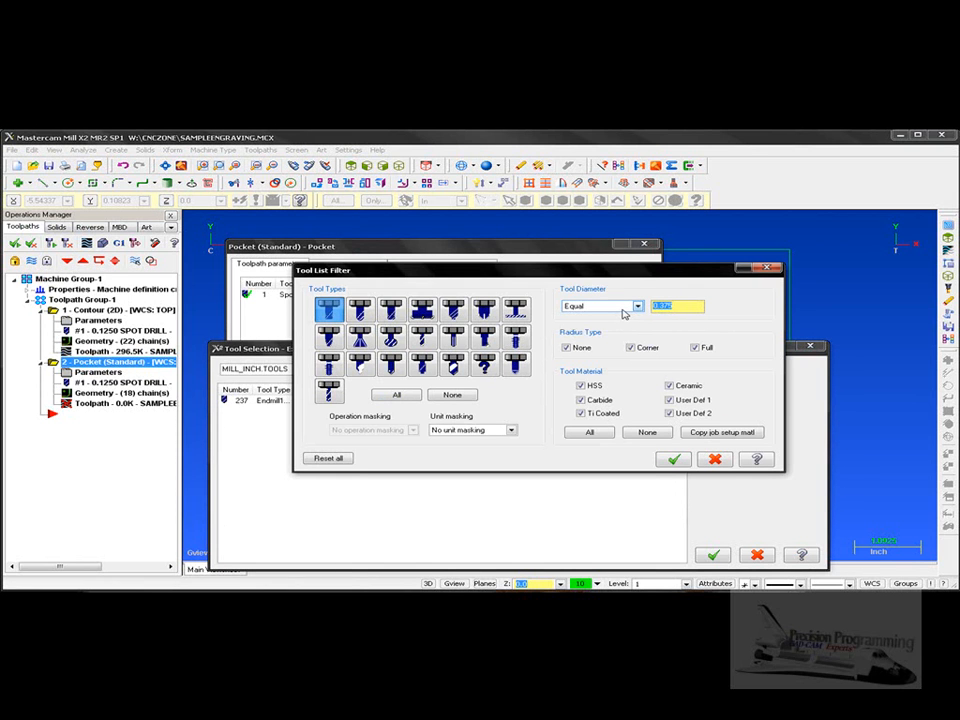
{"action": "type", "text": "1/16"}
{"action": "left_click", "coordinate": [673, 459]}
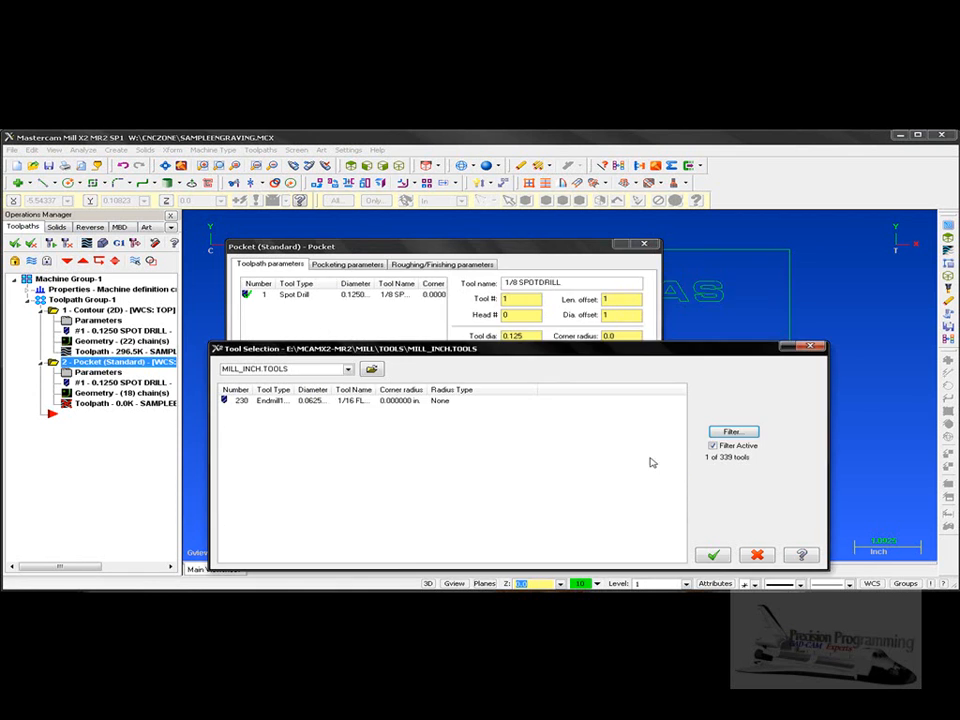
{"action": "left_click", "coordinate": [369, 401]}
{"action": "left_click", "coordinate": [713, 554]}
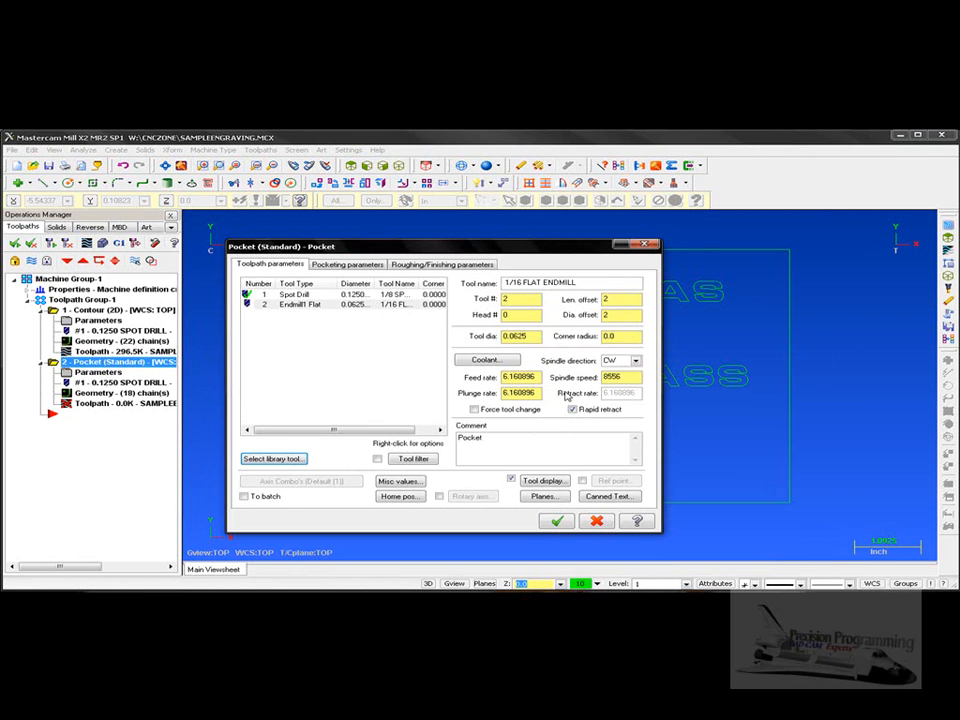
Enter a negative pocket depth, edit the stepover percentage for Parallel Spiral roughing, and generate the pocket toolpath
{"action": "left_click", "coordinate": [348, 264]}
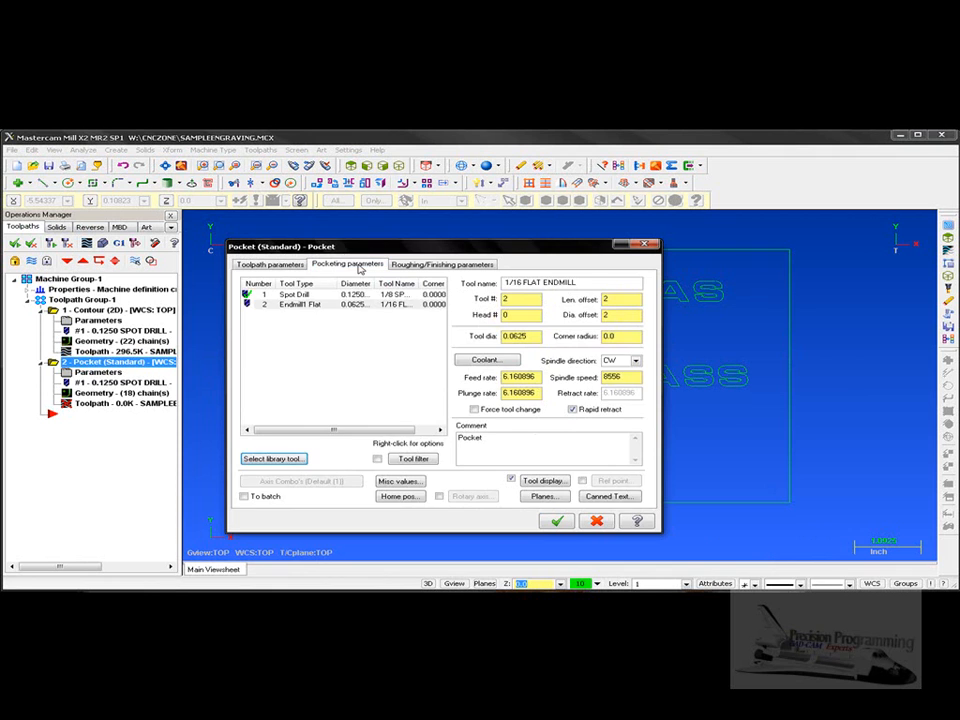
{"action": "left_click", "coordinate": [490, 425]}
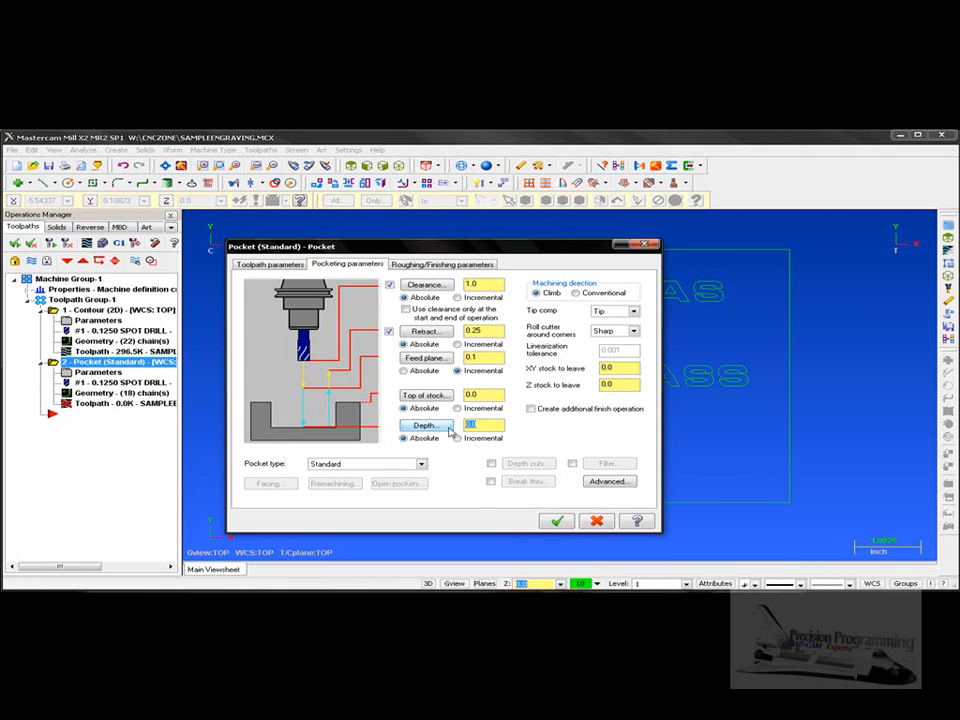
{"action": "type", "text": "-"}
{"action": "left_click", "coordinate": [430, 265]}
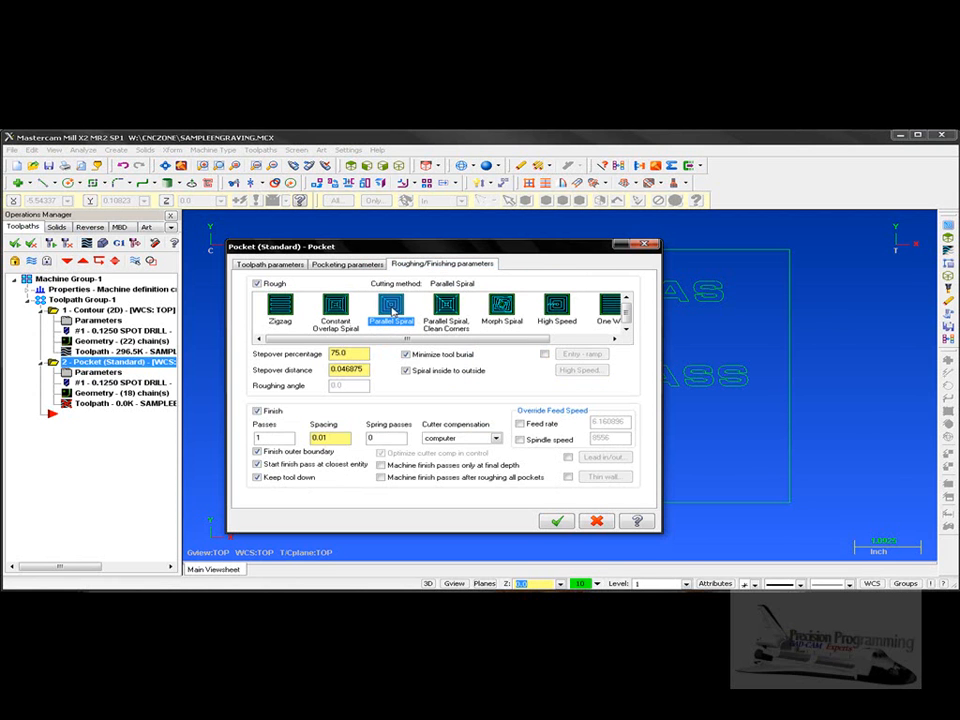
{"action": "double_click", "coordinate": [342, 354]}
{"action": "key", "text": "Return"}
{"action": "left_click", "coordinate": [557, 521]}
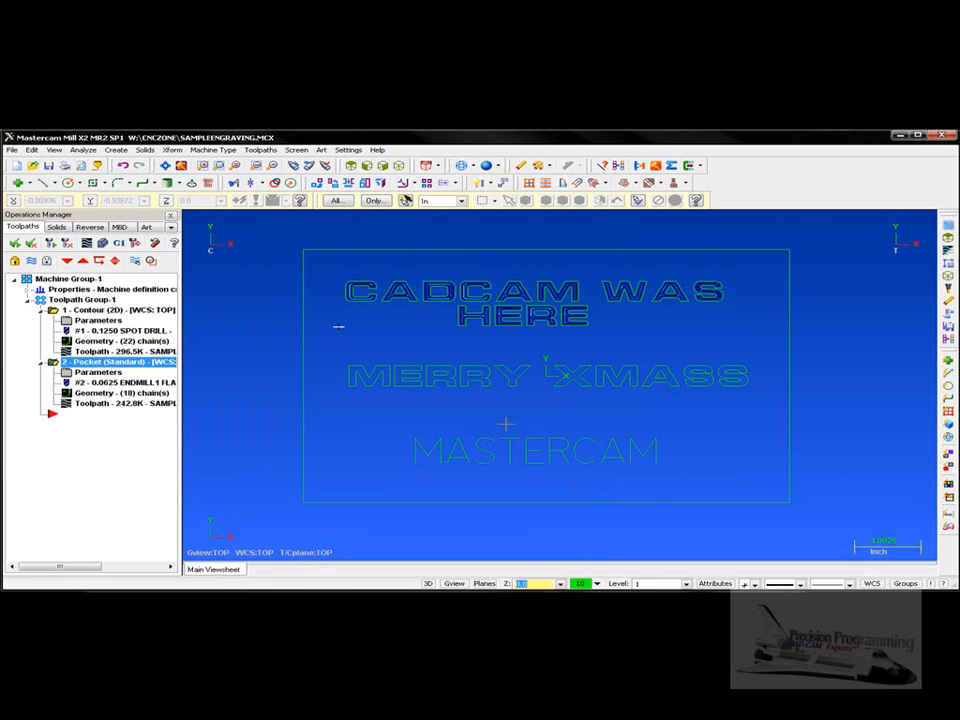
Backplot the CADCAM WAS HERE pocket toolpath in an angled view with the full path drawn, then return to the top view
{"action": "mouse_move", "coordinate": [303, 406]}
{"action": "middle_mouse_down"}
{"action": "mouse_move", "coordinate": [320, 403]}
{"action": "mouse_move", "coordinate": [101, 408]}
{"action": "middle_mouse_up"}
{"action": "left_click", "coordinate": [101, 407]}
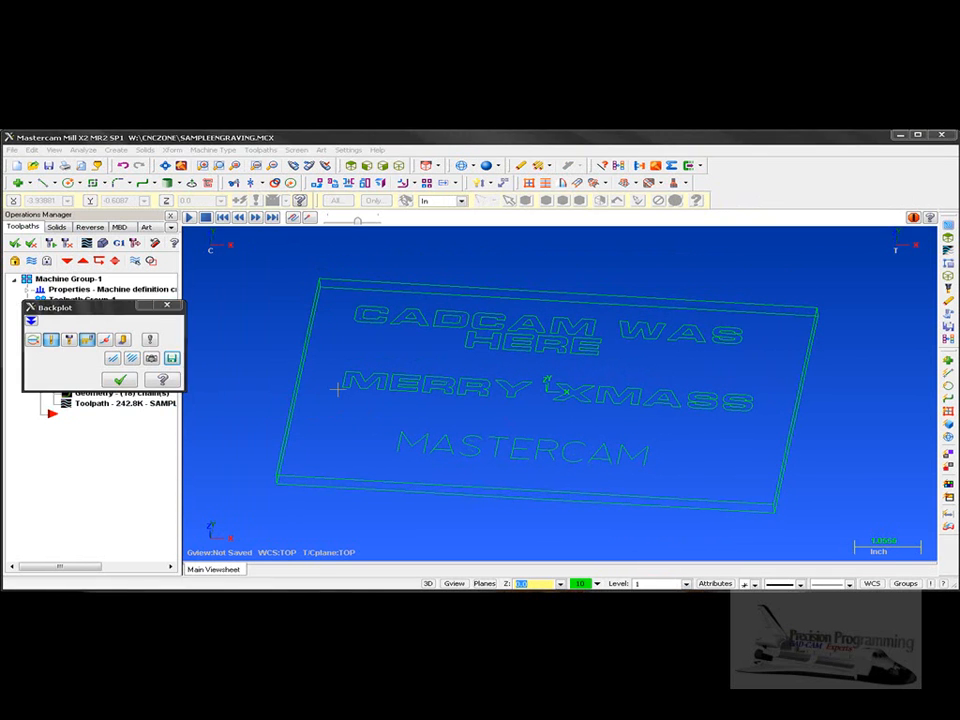
{"action": "mouse_move", "coordinate": [337, 388]}
{"action": "middle_mouse_down"}
{"action": "mouse_move", "coordinate": [332, 371]}
{"action": "mouse_move", "coordinate": [322, 373]}
{"action": "middle_mouse_up"}
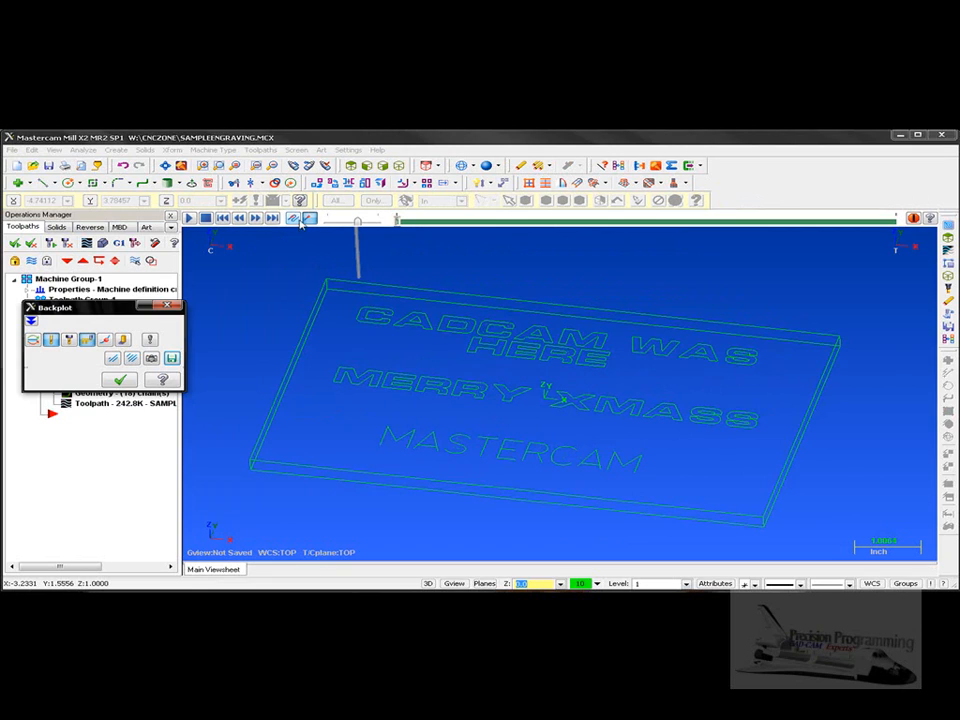
{"action": "left_click", "coordinate": [299, 219]}
{"action": "scroll", "coordinate": [348, 378], "scroll_direction": "up", "scroll_amount": 5}
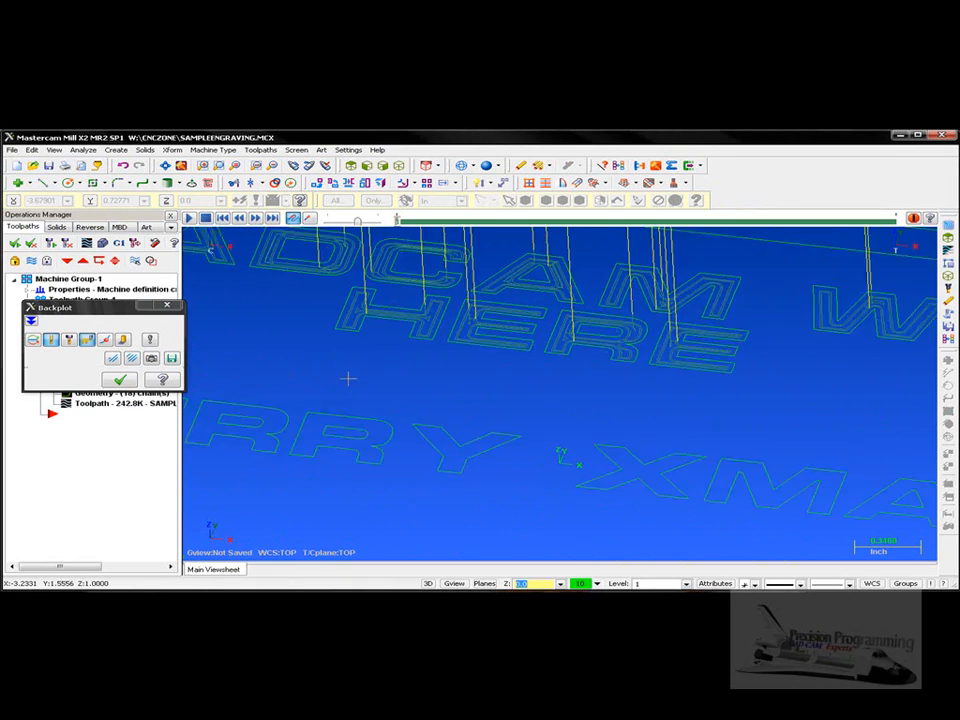
{"action": "scroll", "coordinate": [348, 378], "scroll_direction": "up", "scroll_amount": 2}
{"action": "scroll", "coordinate": [348, 378], "scroll_direction": "down", "scroll_amount": 6}
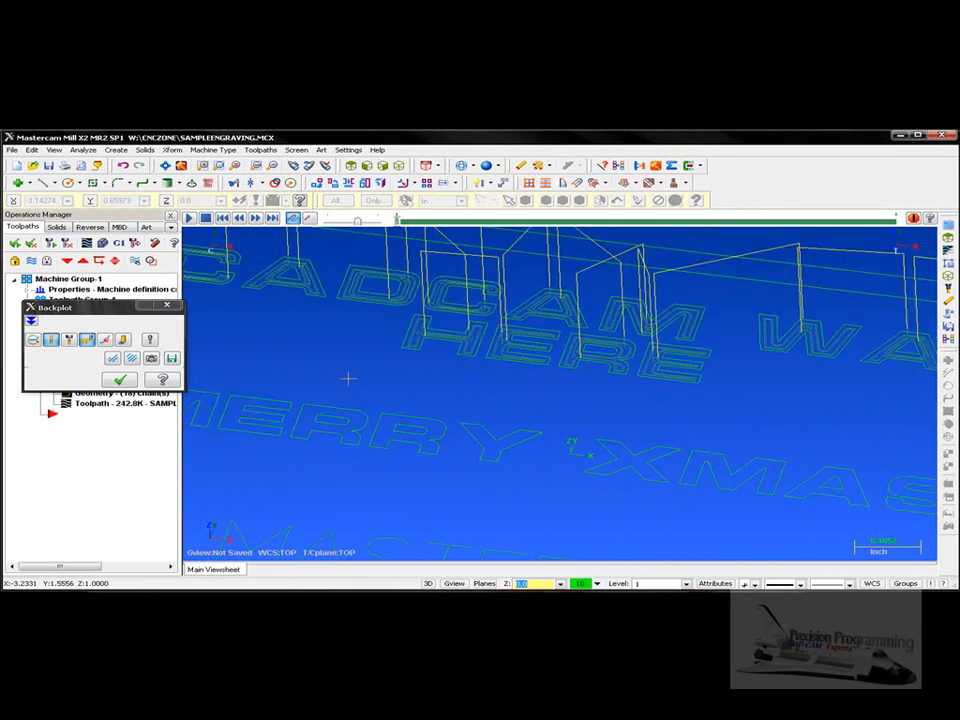
{"action": "scroll", "coordinate": [348, 378], "scroll_direction": "down", "scroll_amount": 3}
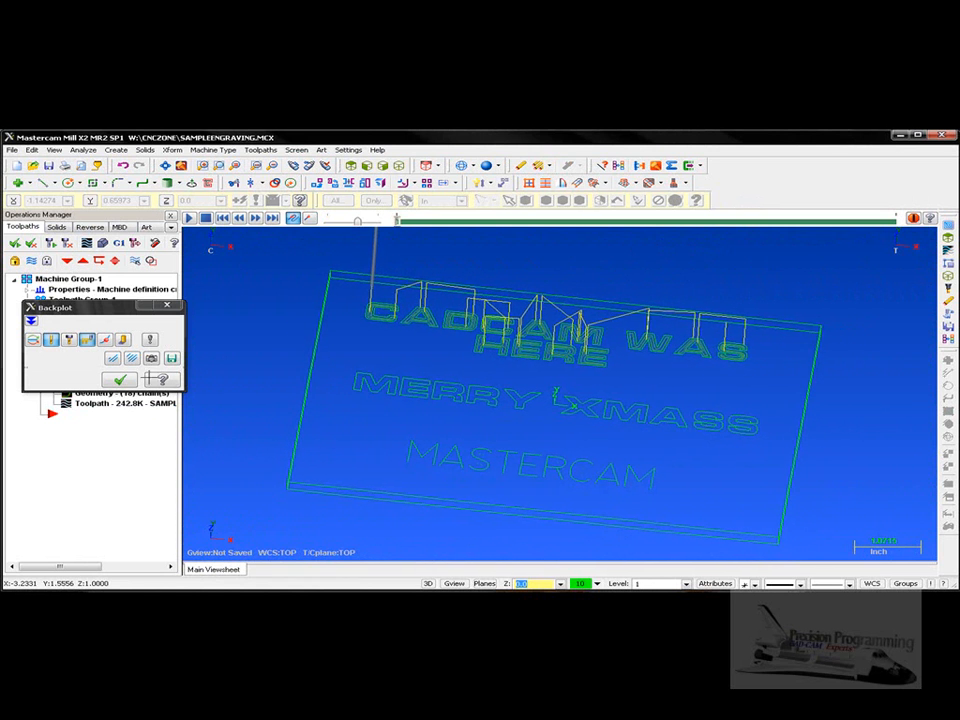
{"action": "left_click", "coordinate": [120, 381]}
{"action": "right_click", "coordinate": [322, 380]}
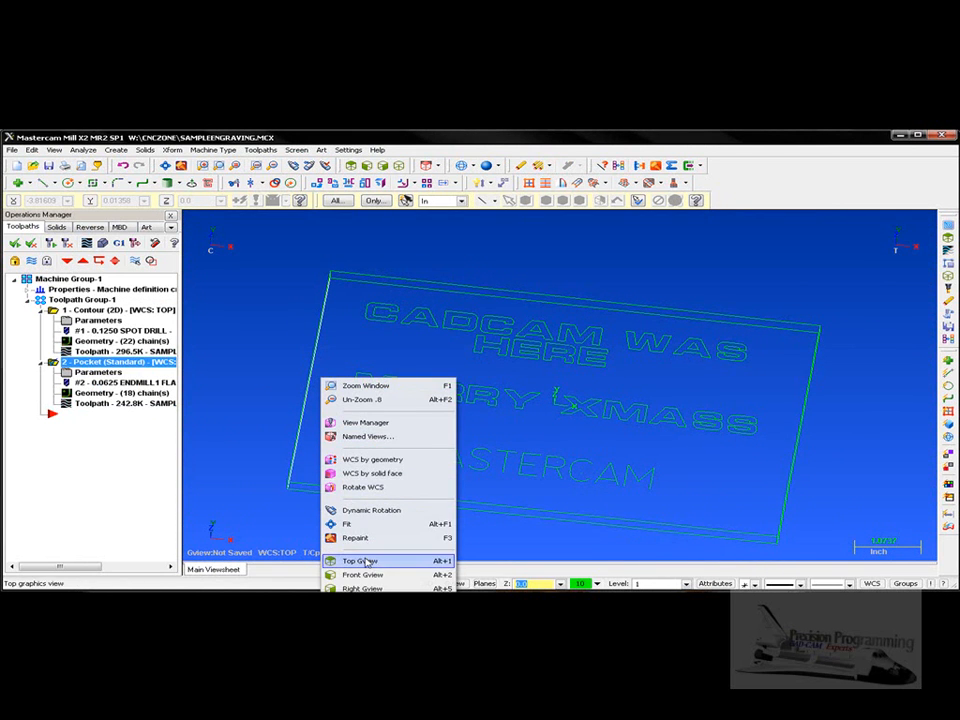
{"action": "left_click", "coordinate": [366, 562]}
Select the whole toolpath group and check the rectangular stock's dimensions and origin in the machine group's stock setup
{"action": "middle_click_drag", "start_coordinate": [312, 428], "coordinate": [316, 393]}
{"action": "left_click", "coordinate": [76, 300]}
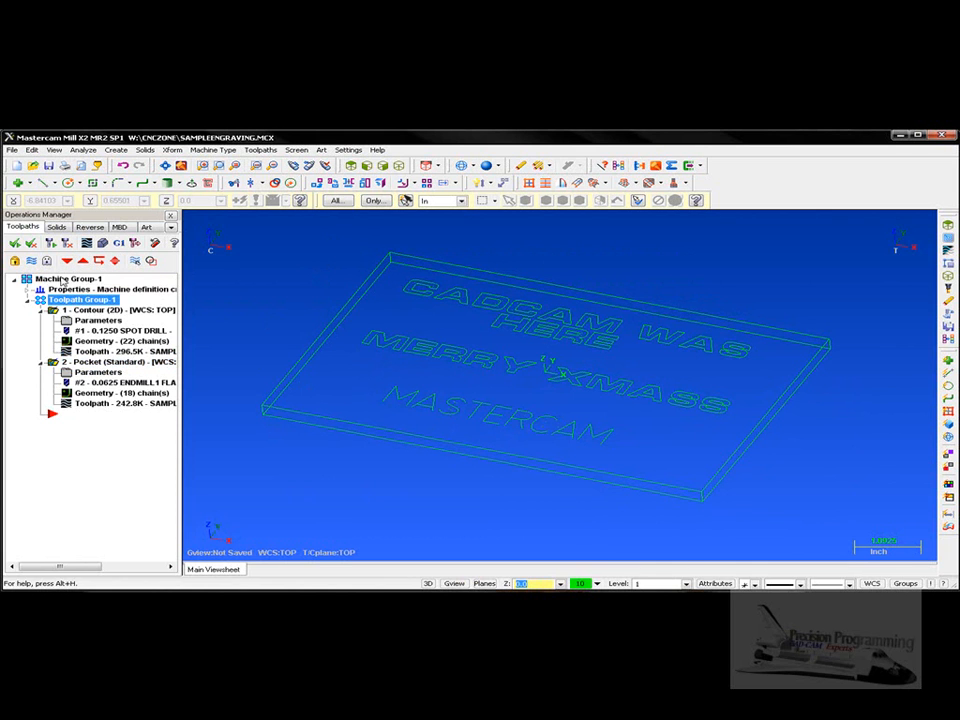
{"action": "left_click", "coordinate": [28, 290]}
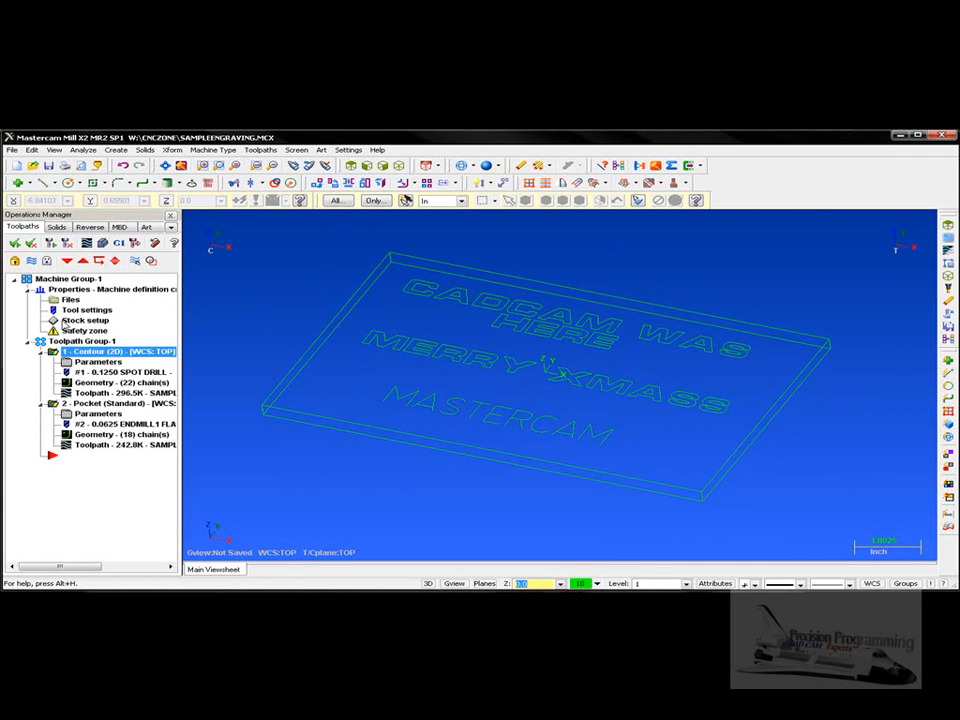
{"action": "left_click", "coordinate": [85, 320]}
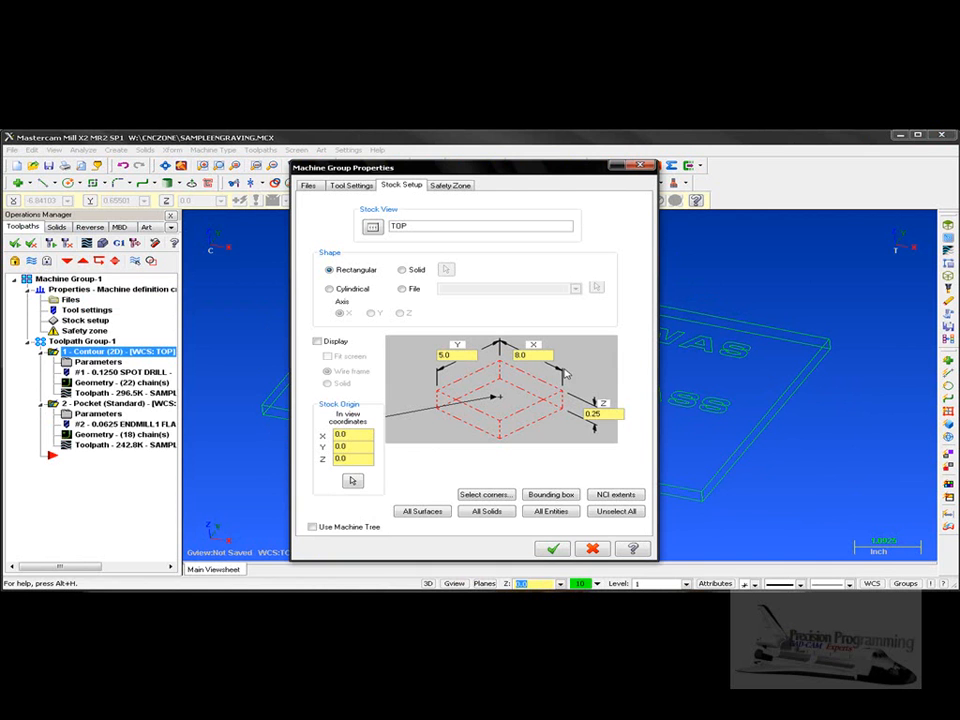
{"action": "left_click", "coordinate": [553, 549]}
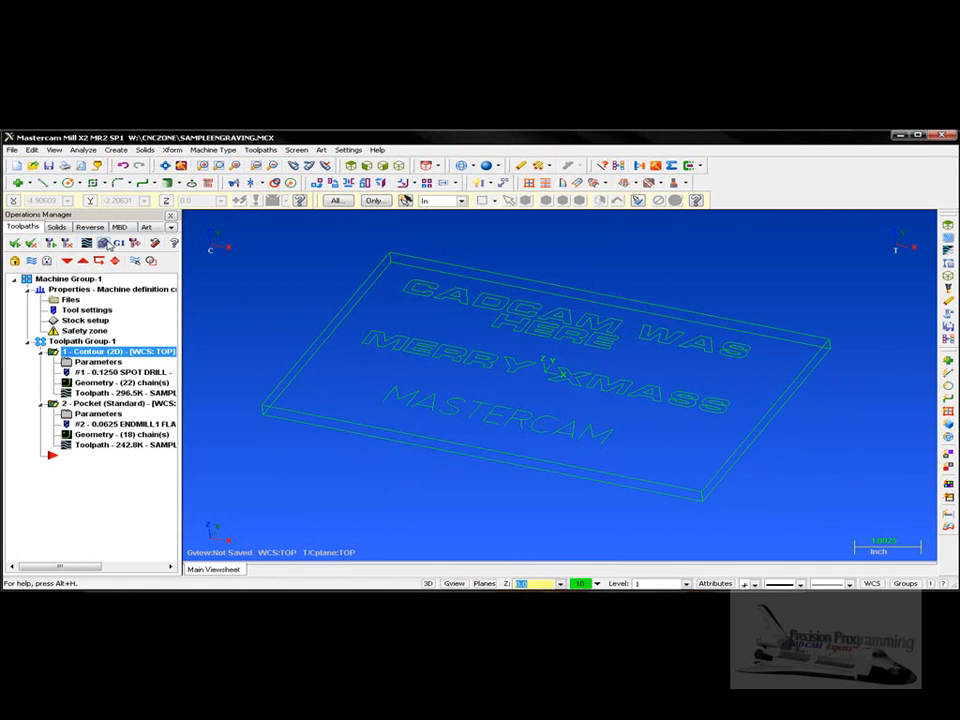
Run a solid verification of both toolpaths on the stock in an angled view with Verbose enabled
{"action": "left_click", "coordinate": [106, 243]}
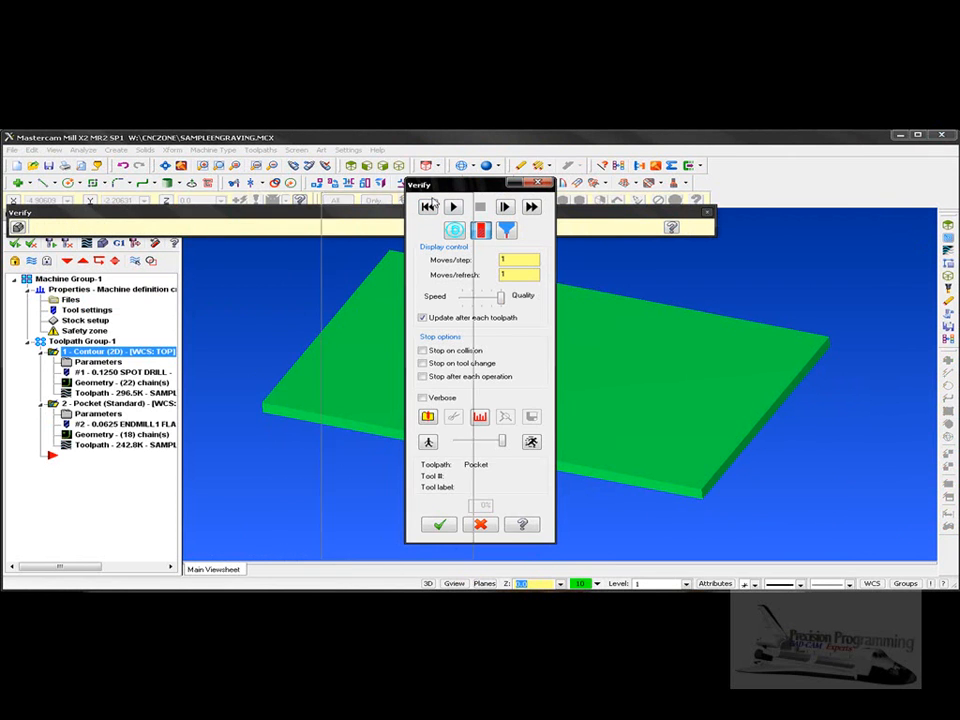
{"action": "left_click_drag", "start_coordinate": [377, 214], "coordinate": [563, 225]}
{"action": "mouse_move", "coordinate": [109, 216]}
{"action": "left_mouse_down"}
{"action": "mouse_move", "coordinate": [55, 232]}
{"action": "mouse_move", "coordinate": [99, 212]}
{"action": "left_mouse_up"}
{"action": "left_click", "coordinate": [45, 425]}
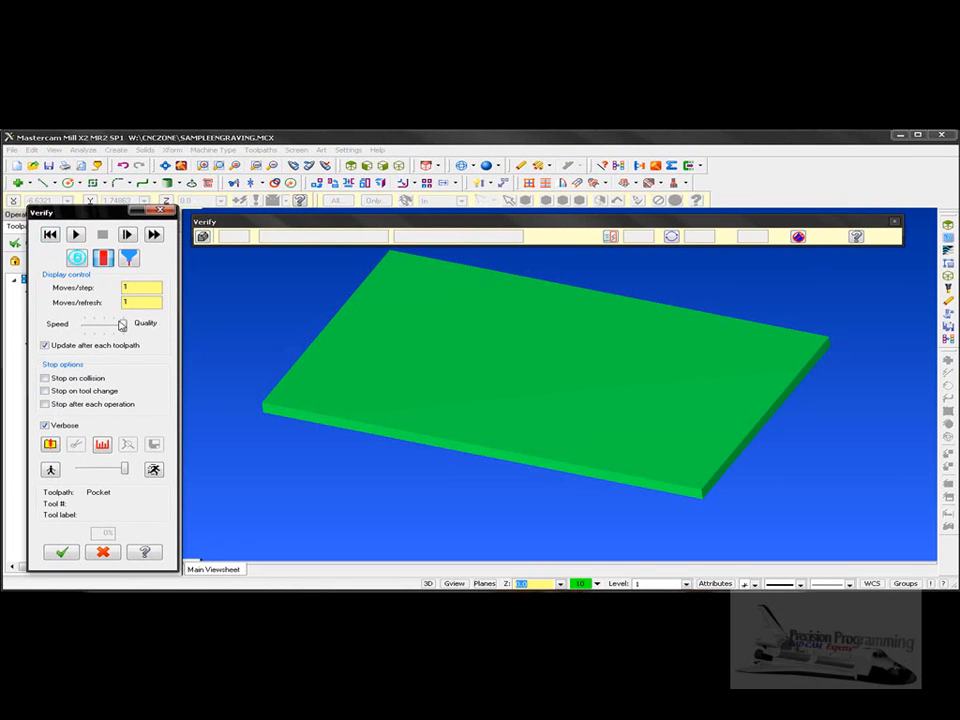
{"action": "left_click", "coordinate": [77, 236]}
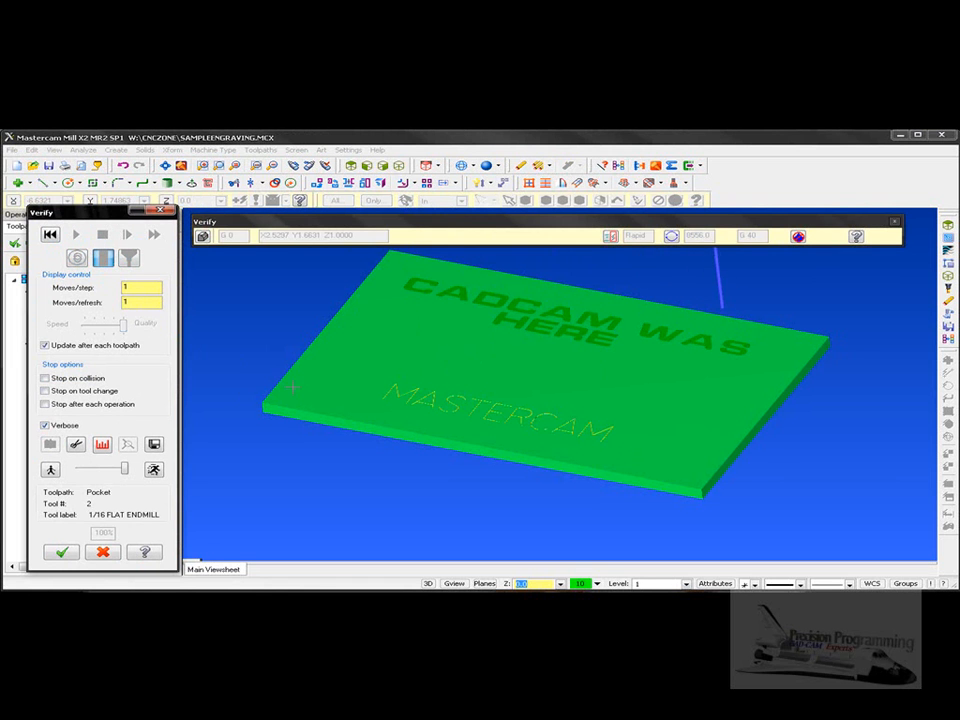
Inspect the engraved MASTERCAM and CADCAM WAS HERE lettering on the verified stock, close the verification, and restore the top view
{"action": "scroll", "coordinate": [360, 410], "scroll_direction": "up", "scroll_amount": 4}
{"action": "scroll", "coordinate": [378, 414], "scroll_direction": "up", "scroll_amount": 4}
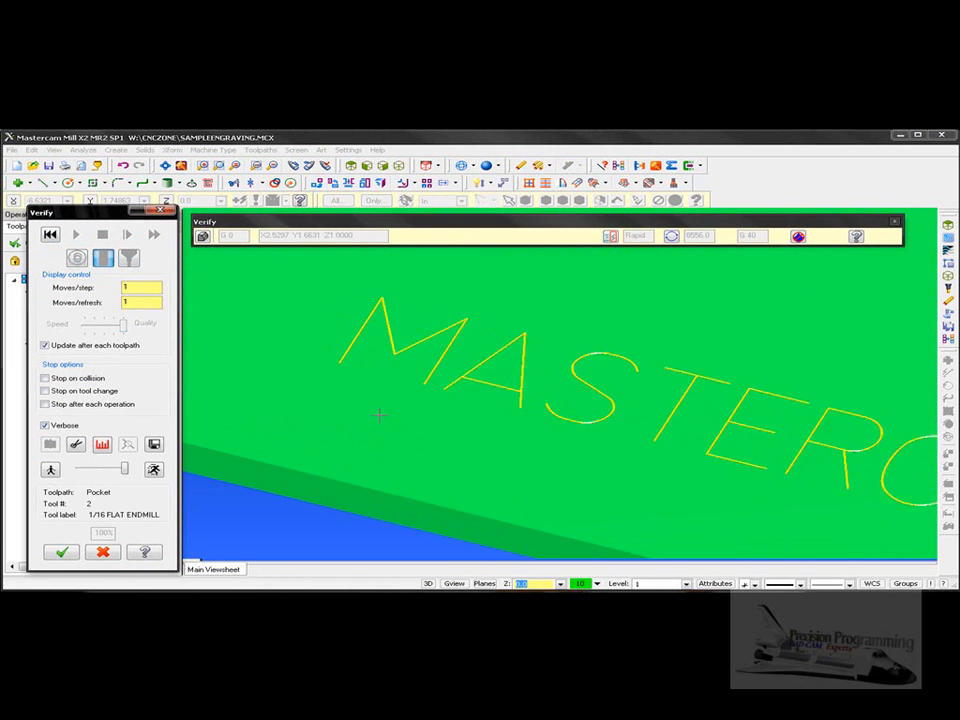
{"action": "middle_click_drag", "start_coordinate": [379, 414], "coordinate": [379, 414]}
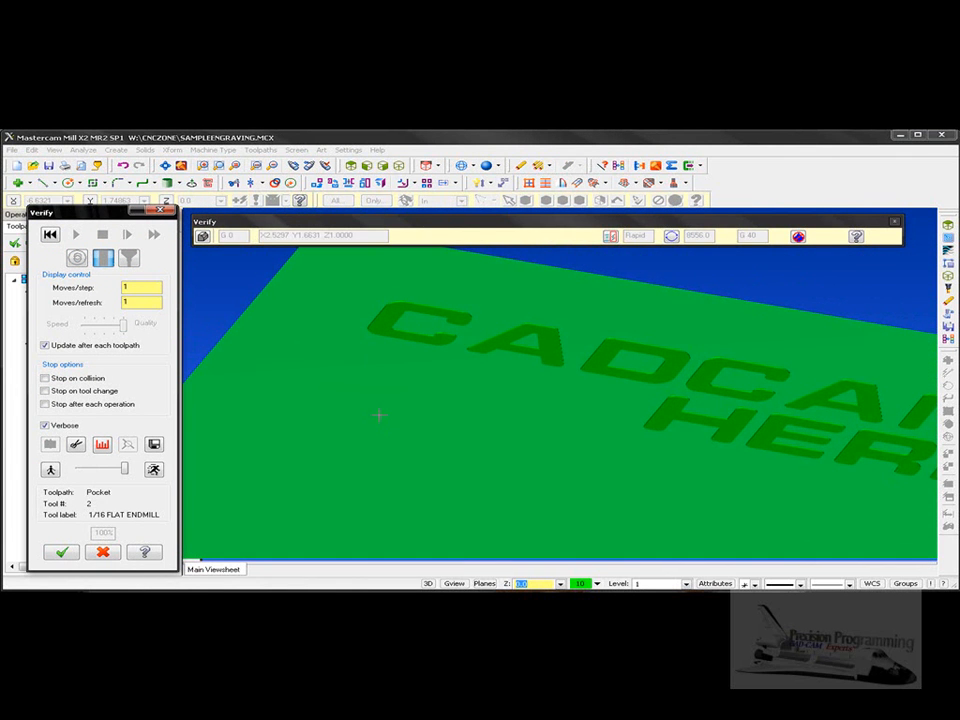
{"action": "scroll", "coordinate": [416, 407], "scroll_direction": "up", "scroll_amount": 4}
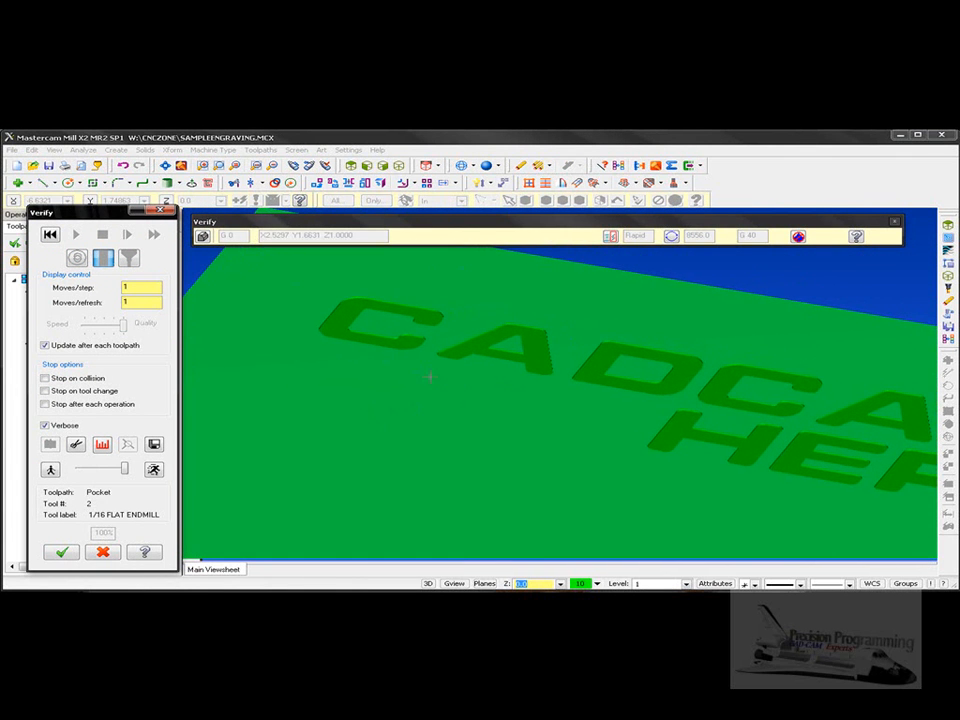
{"action": "middle_click_drag", "start_coordinate": [574, 419], "coordinate": [657, 392]}
{"action": "scroll", "coordinate": [657, 392], "scroll_direction": "down", "scroll_amount": 5}
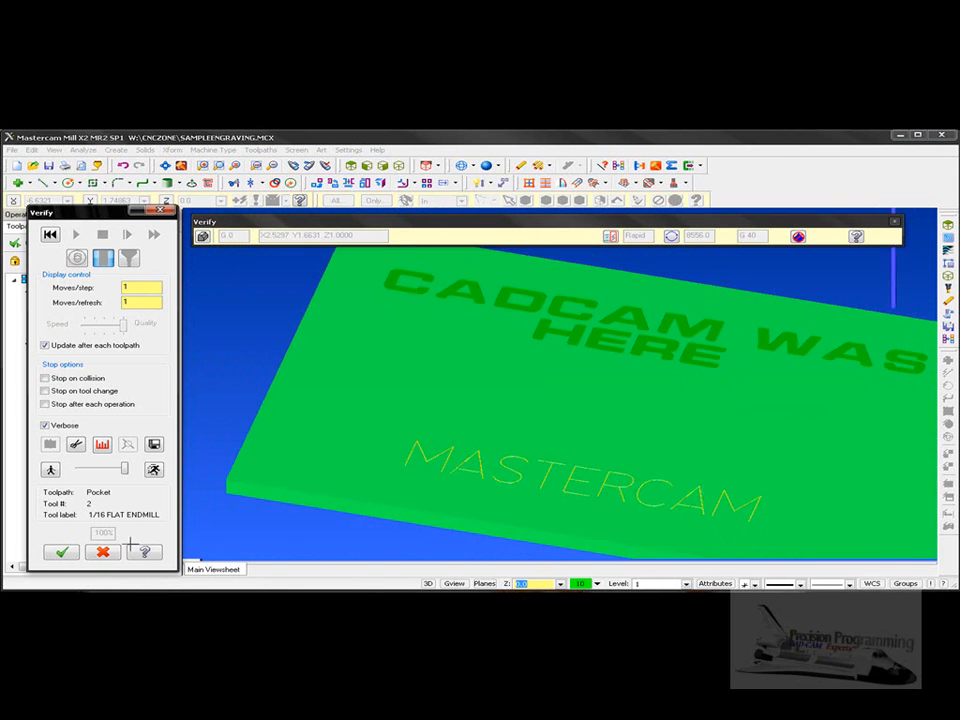
{"action": "left_click", "coordinate": [61, 551]}
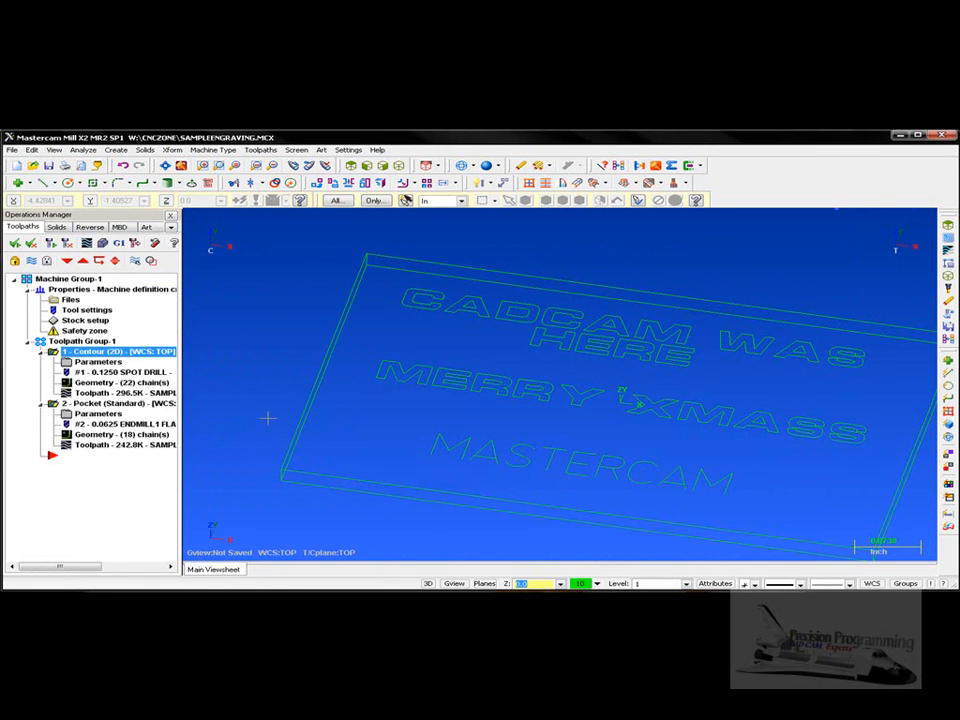
{"action": "key", "text": "alt+1"}
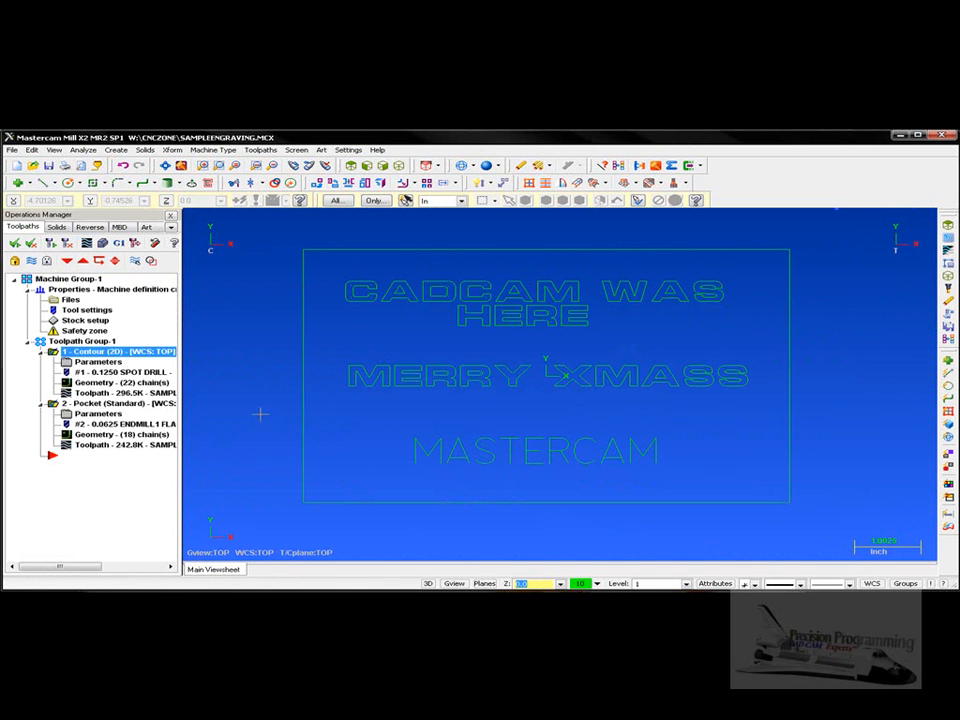
Start an Engraving toolpath, window-chain all the MERRY XMASS lettering, pick an approximate start point near it, and accept the chains
{"action": "left_click", "coordinate": [260, 150]}
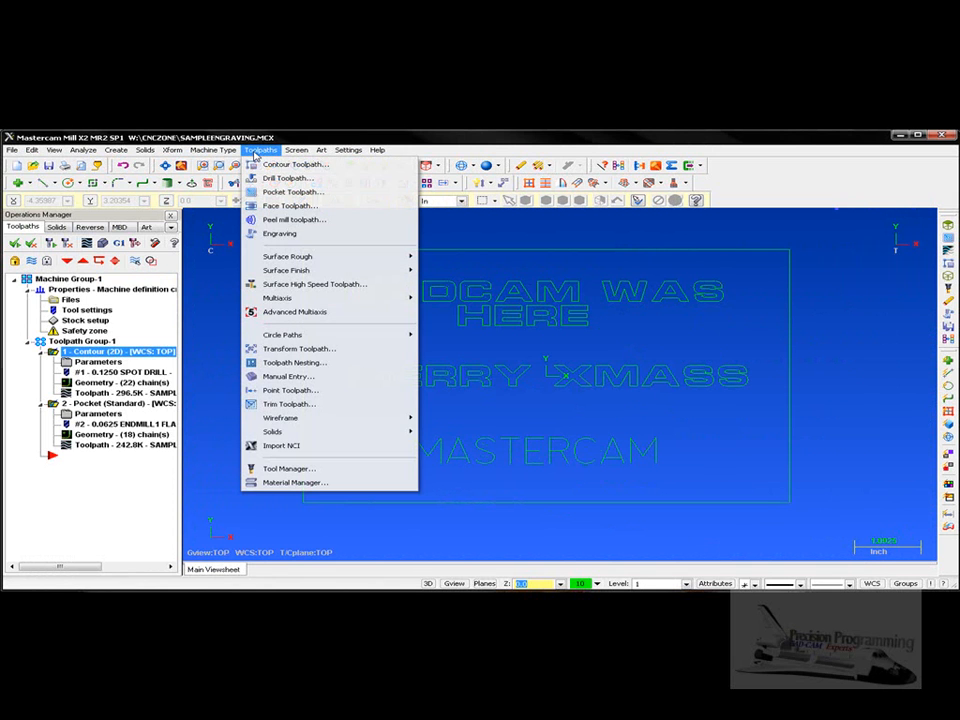
{"action": "left_click", "coordinate": [286, 236]}
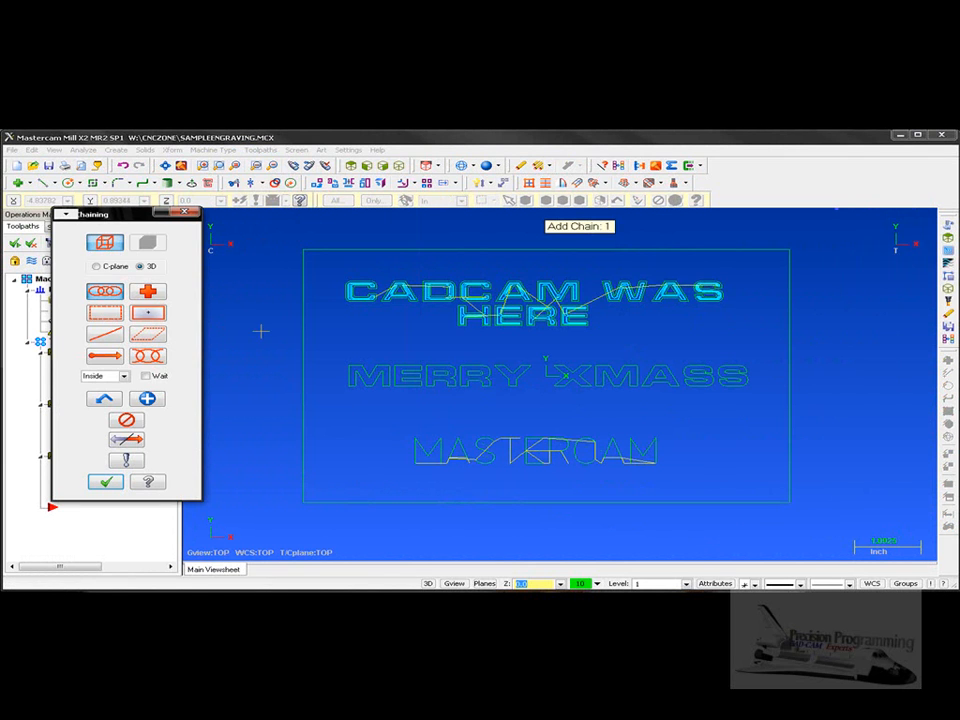
{"action": "left_click", "coordinate": [115, 318]}
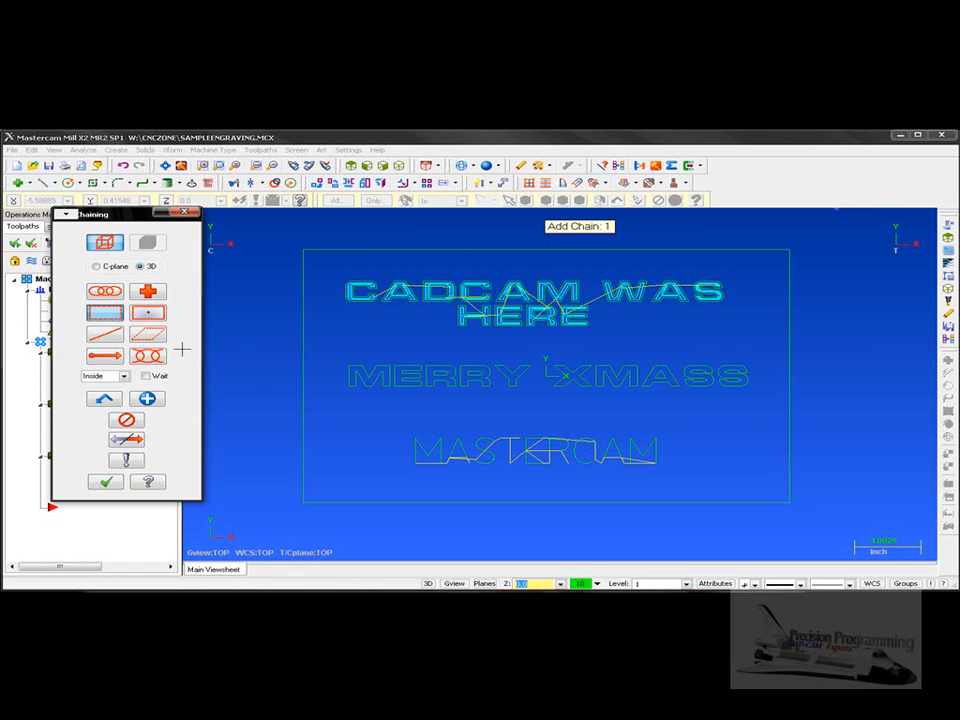
{"action": "left_click", "coordinate": [329, 358]}
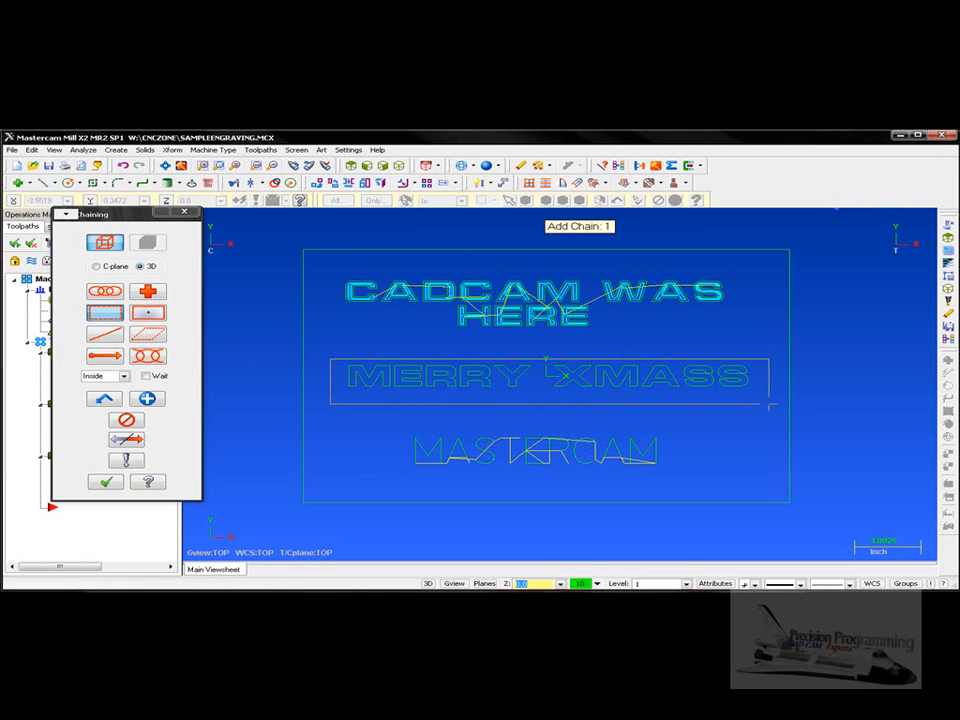
{"action": "left_click", "coordinate": [771, 403]}
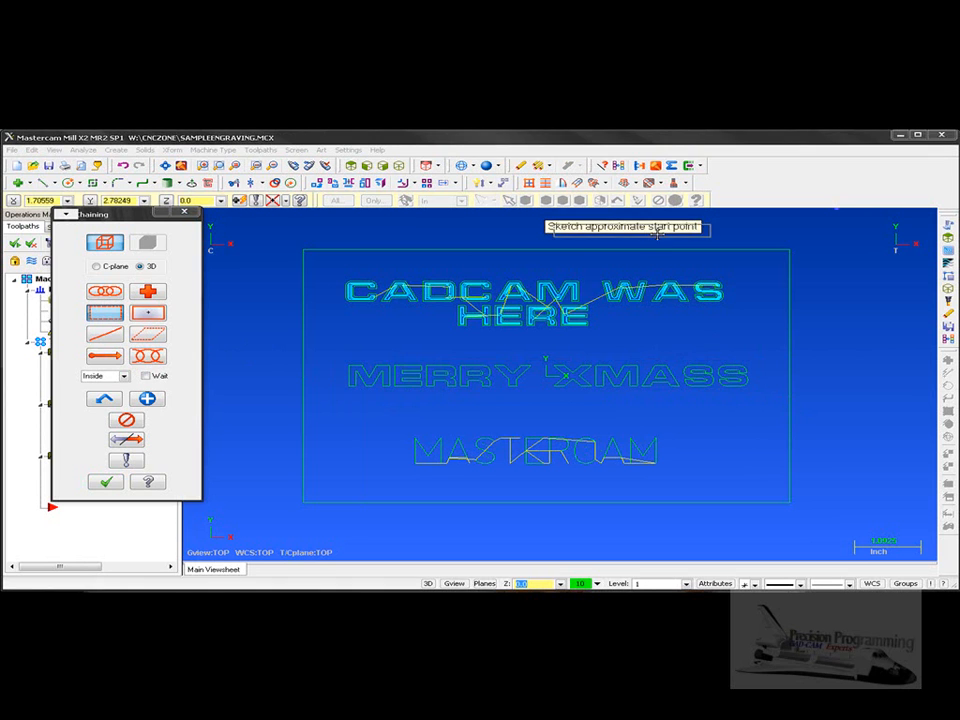
{"action": "left_click_drag", "start_coordinate": [655, 230], "coordinate": [663, 234]}
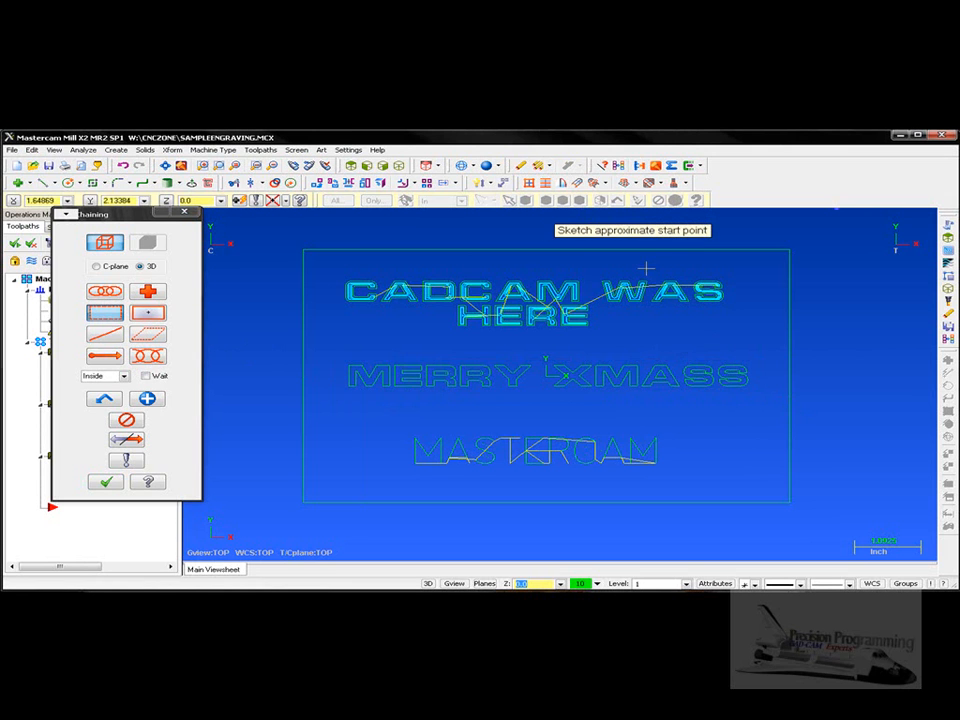
{"action": "left_click", "coordinate": [750, 403]}
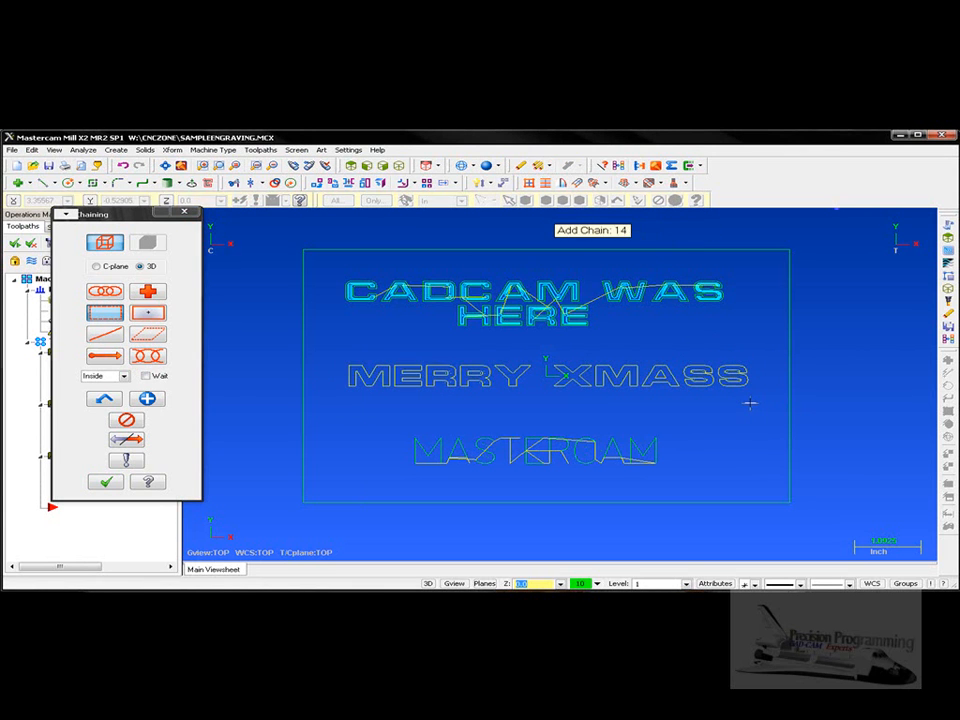
{"action": "left_click", "coordinate": [106, 482]}
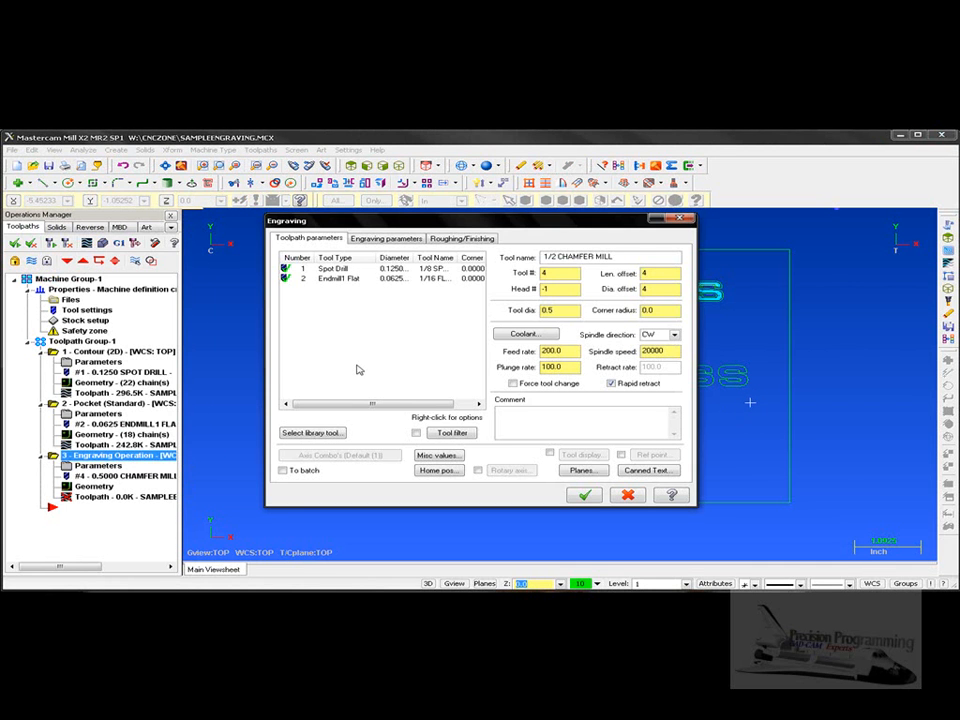
Filter the MILL_INCH tool library to chamfer mills only and select the 3/16 chamfer mill for the engraving operation
{"action": "left_click", "coordinate": [311, 434]}
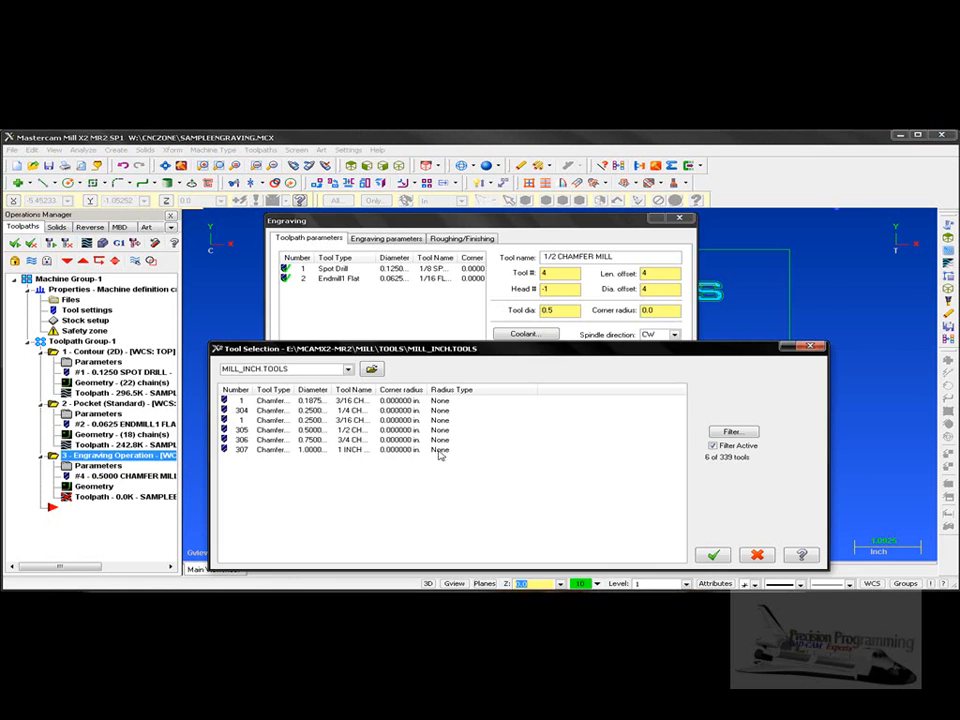
{"action": "left_click", "coordinate": [724, 434]}
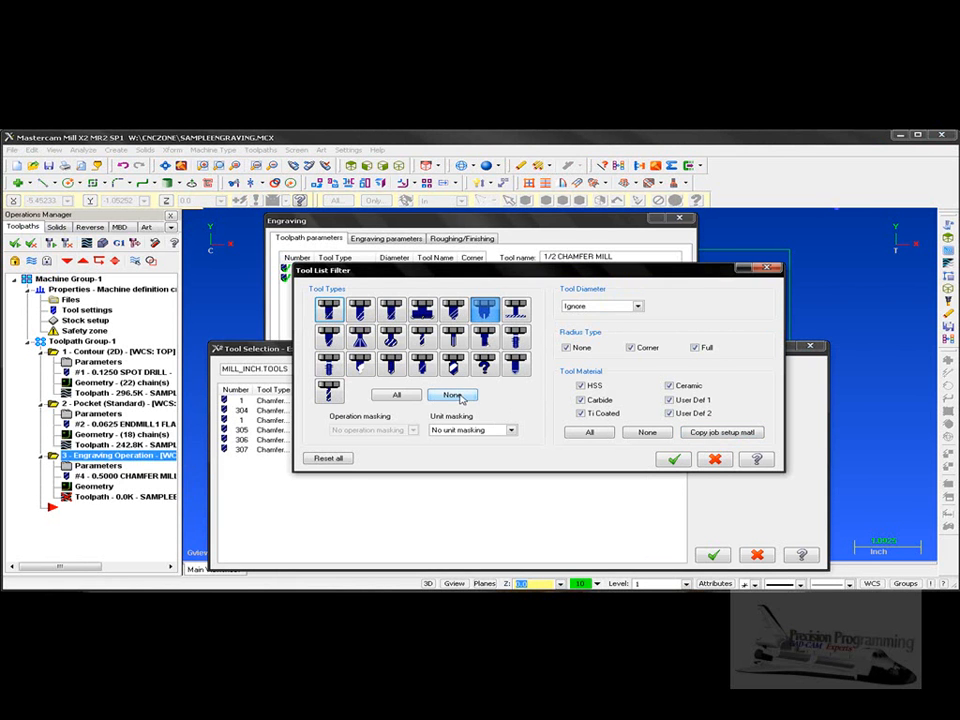
{"action": "left_click", "coordinate": [453, 395]}
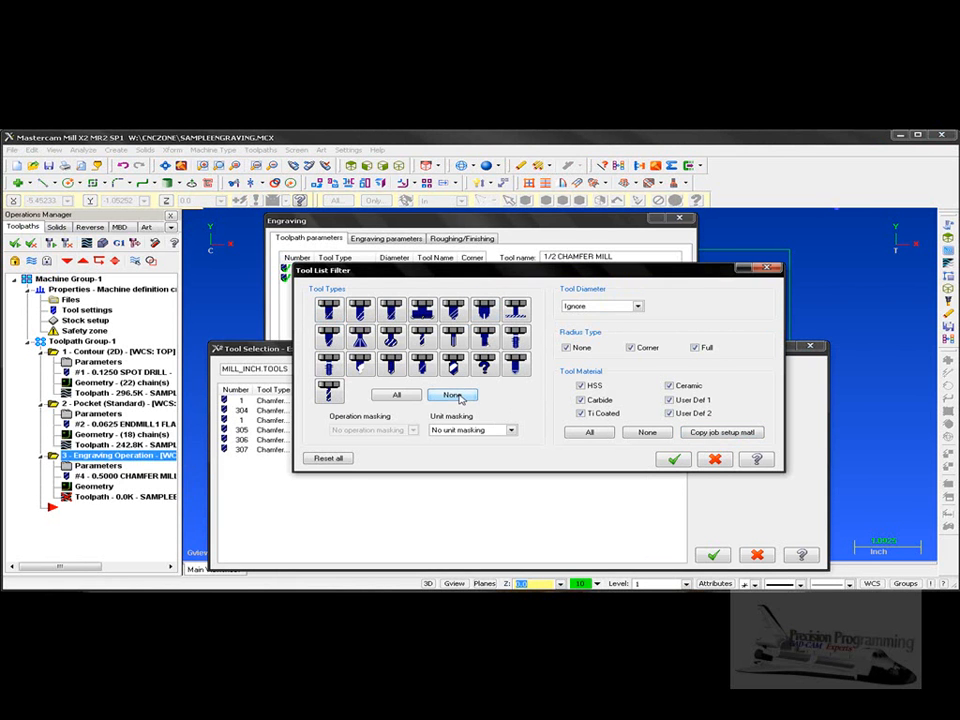
{"action": "left_click", "coordinate": [484, 310]}
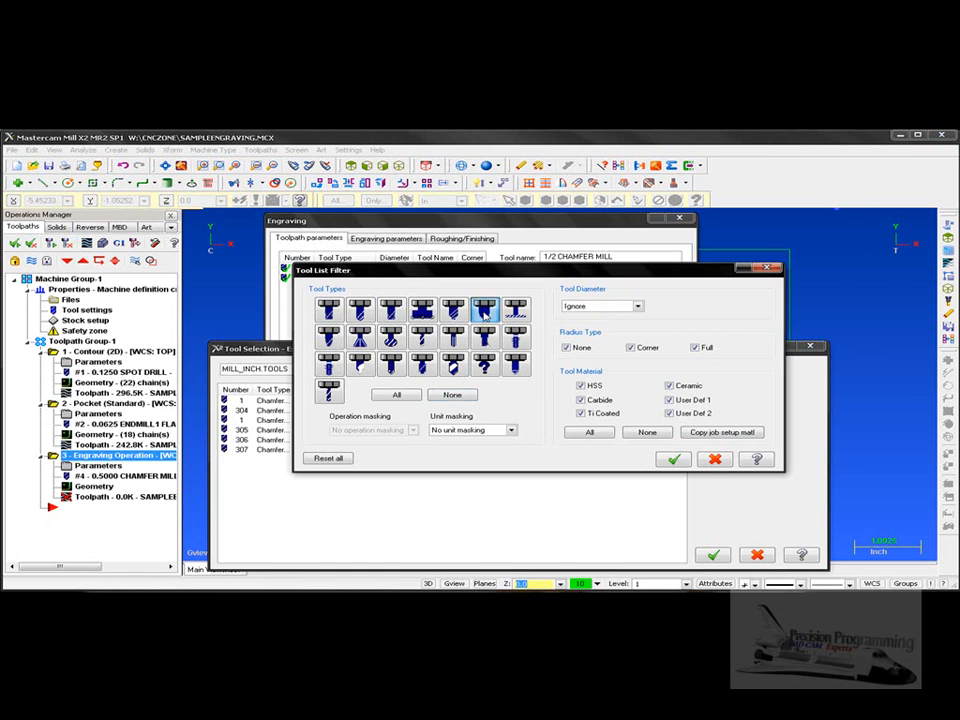
{"action": "left_click", "coordinate": [673, 459]}
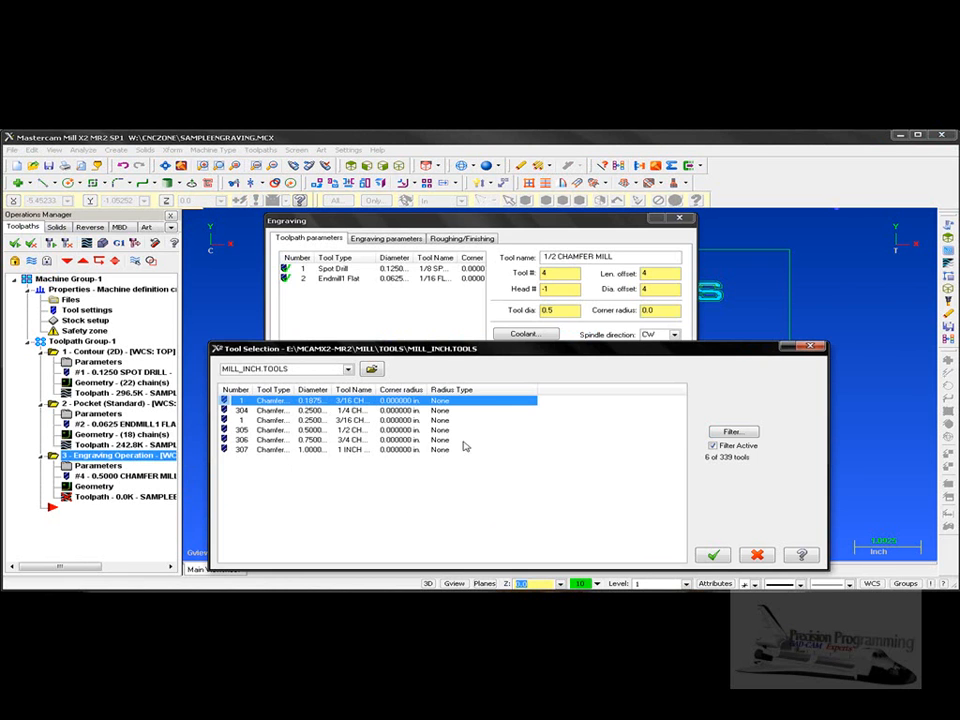
{"action": "left_click", "coordinate": [713, 556]}
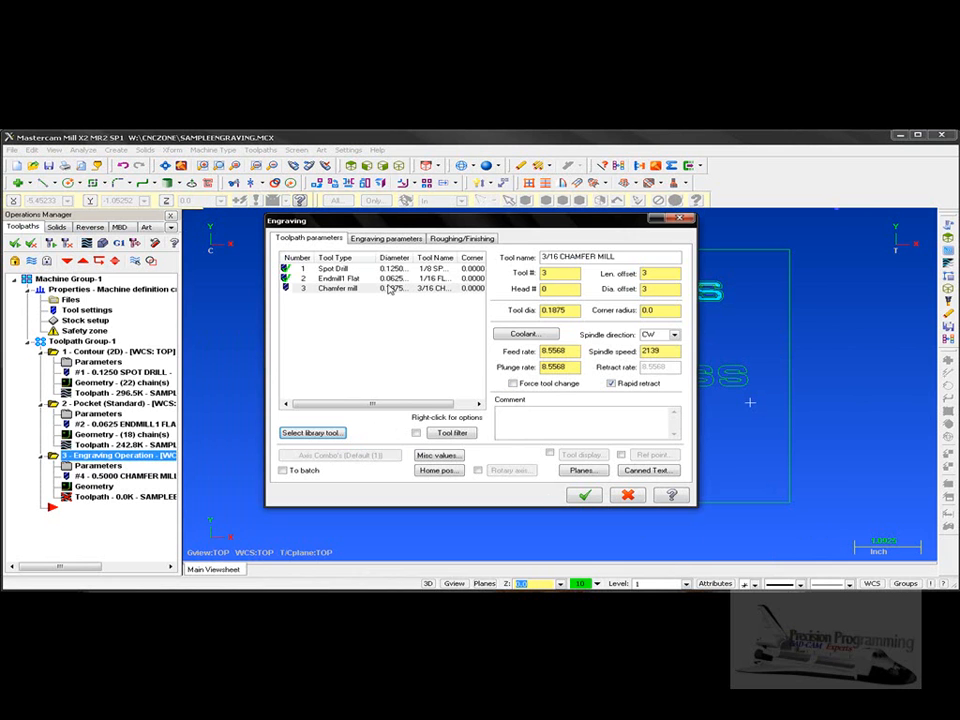
Check the engraving operation's clearance, retract, feed plane, top of stock and depth settings
{"action": "left_click", "coordinate": [383, 239]}
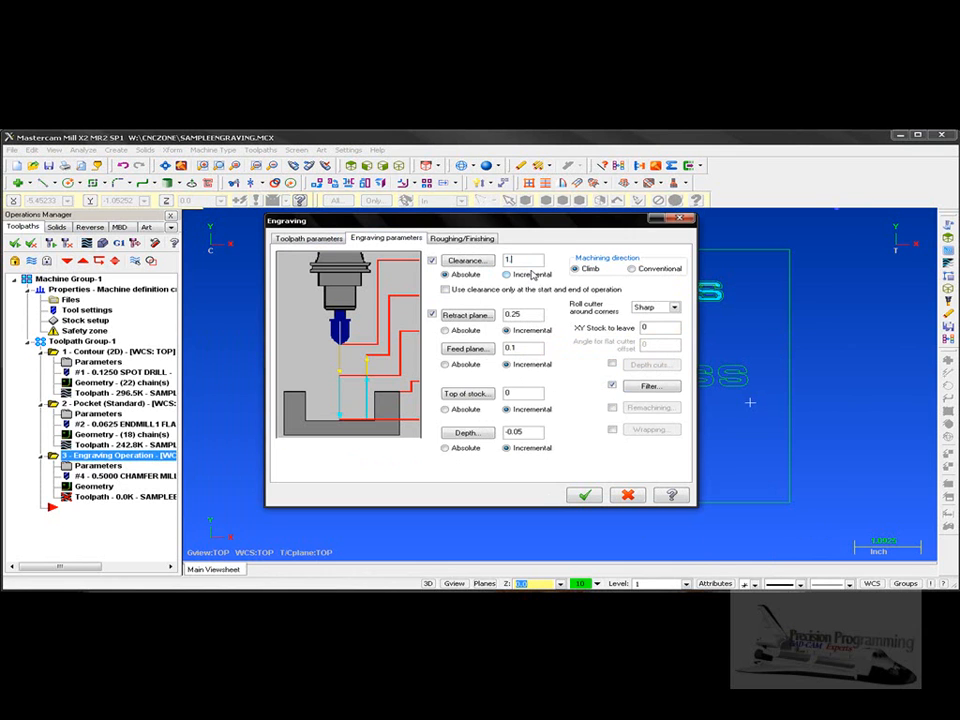
{"action": "key", "text": "Tab"}
{"action": "key", "text": "Tab"}
{"action": "key", "text": "Tab"}
{"action": "key", "text": "Tab"}
{"action": "key", "text": "Tab"}
{"action": "key", "text": "Tab"}
{"action": "key", "text": "Tab"}
{"action": "key", "text": "Tab"}
Enable Parallel Spiral roughing with a 30% stepover, keep the cut geometry on top, and generate the engraving toolpath
{"action": "left_click", "coordinate": [455, 242]}
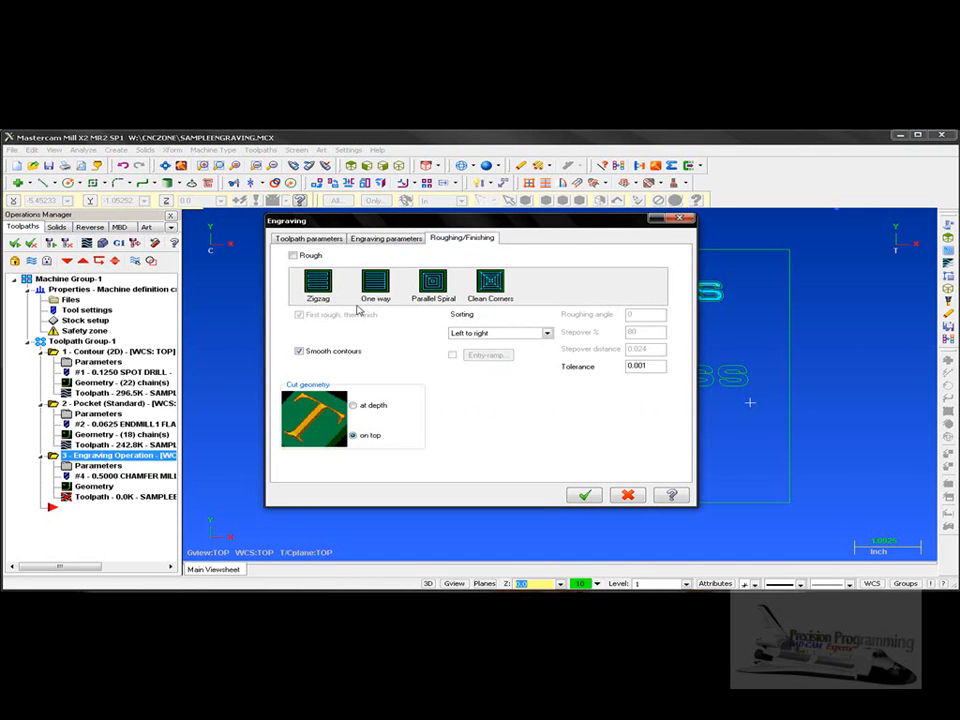
{"action": "left_click", "coordinate": [295, 256]}
{"action": "left_click", "coordinate": [426, 290]}
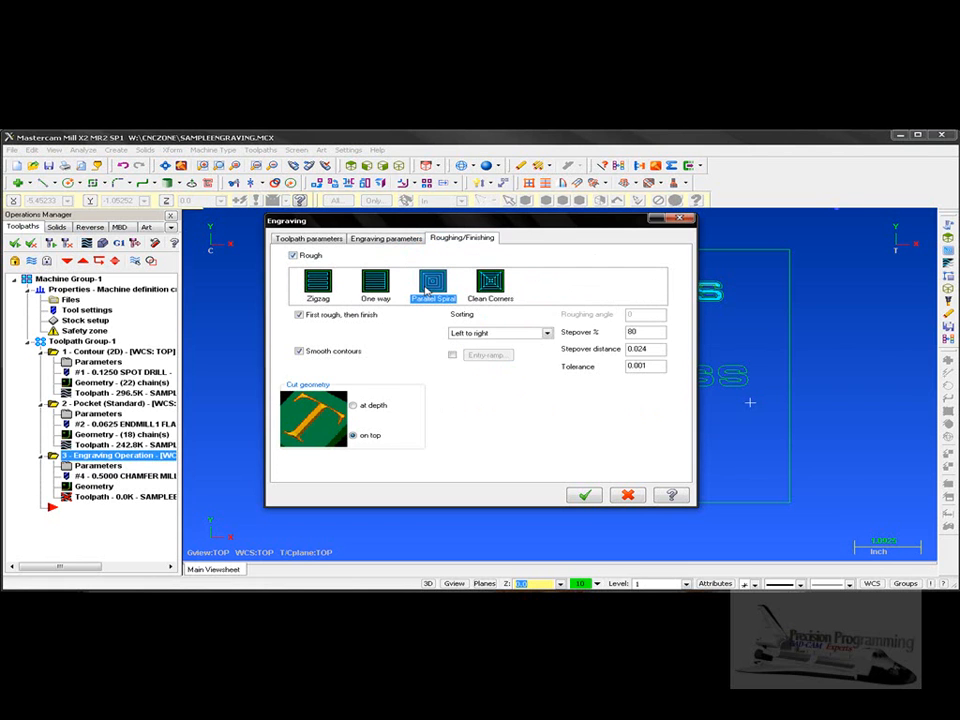
{"action": "double_click", "coordinate": [652, 333]}
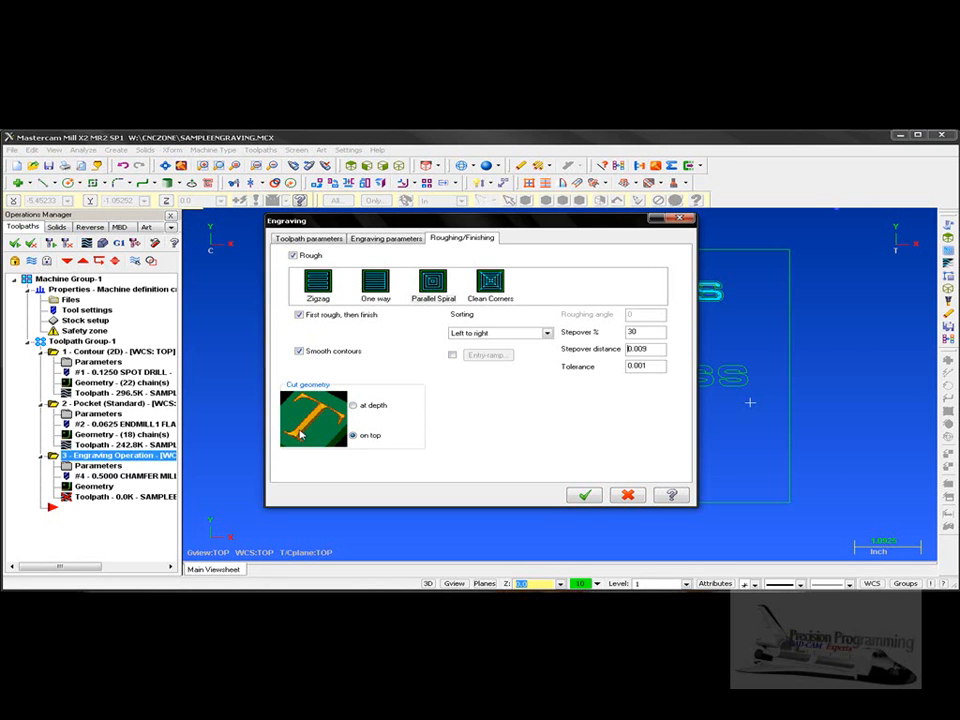
{"action": "left_click", "coordinate": [353, 406]}
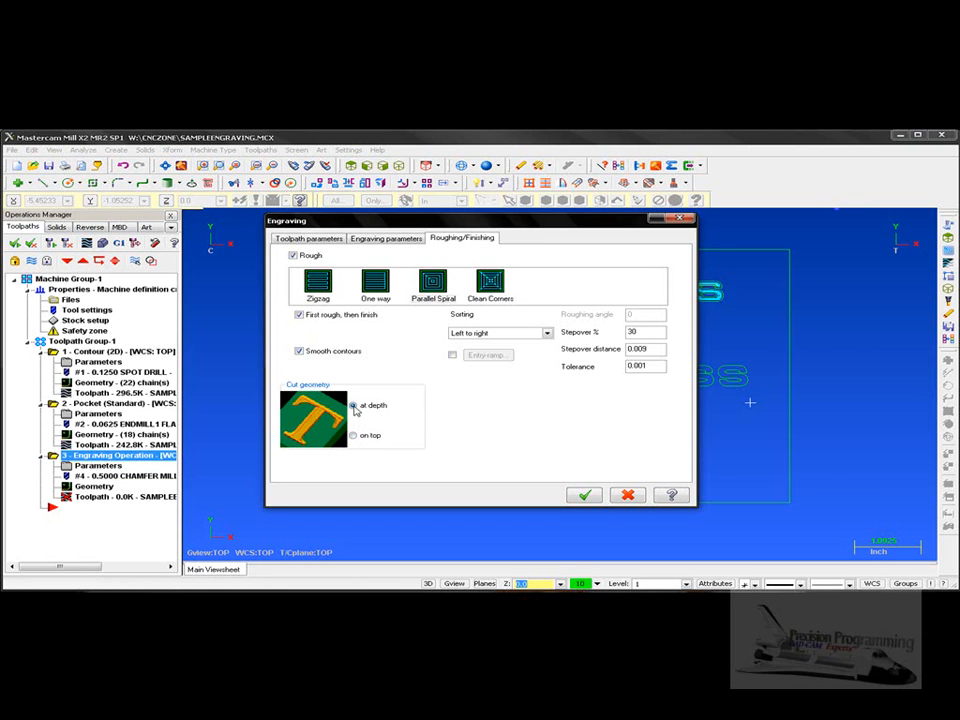
{"action": "left_click", "coordinate": [355, 437]}
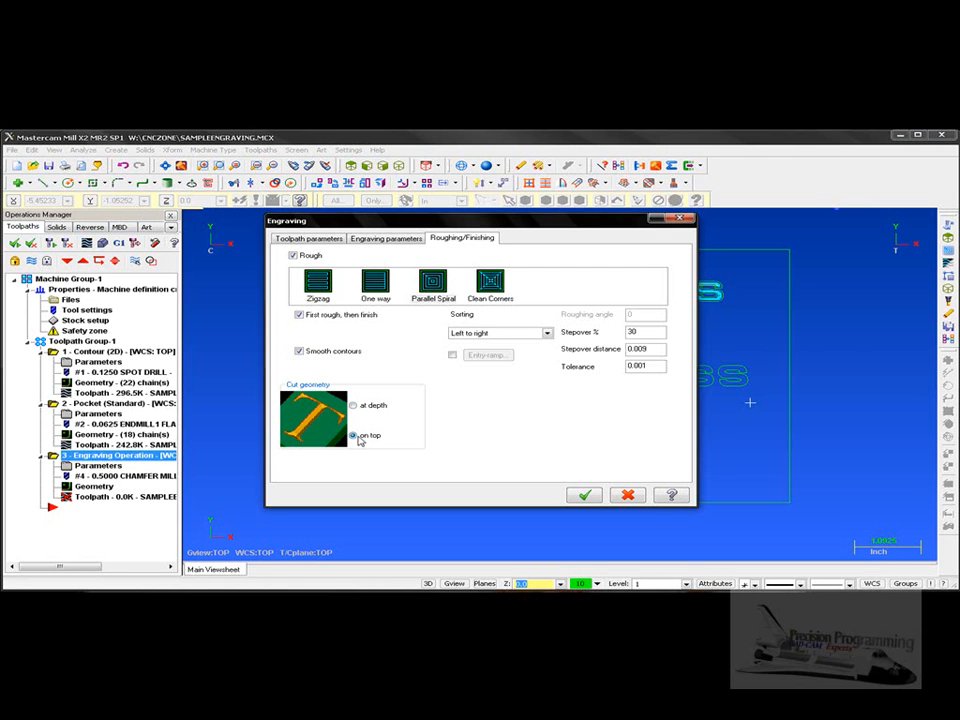
{"action": "left_click", "coordinate": [582, 496]}
Examine the MERRY XMASS engraving toolpath up close around the first letter M from several angles
{"action": "middle_click_drag", "start_coordinate": [572, 497], "coordinate": [440, 464]}
{"action": "scroll", "coordinate": [457, 455], "scroll_direction": "up", "scroll_amount": 8}
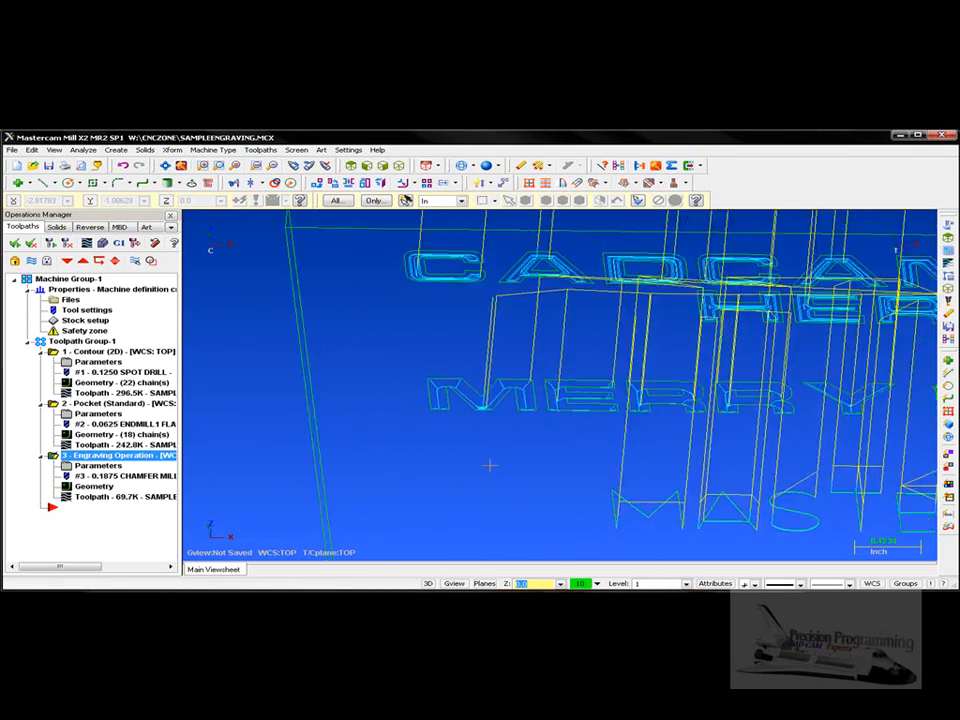
{"action": "scroll", "coordinate": [509, 469], "scroll_direction": "up", "scroll_amount": 8}
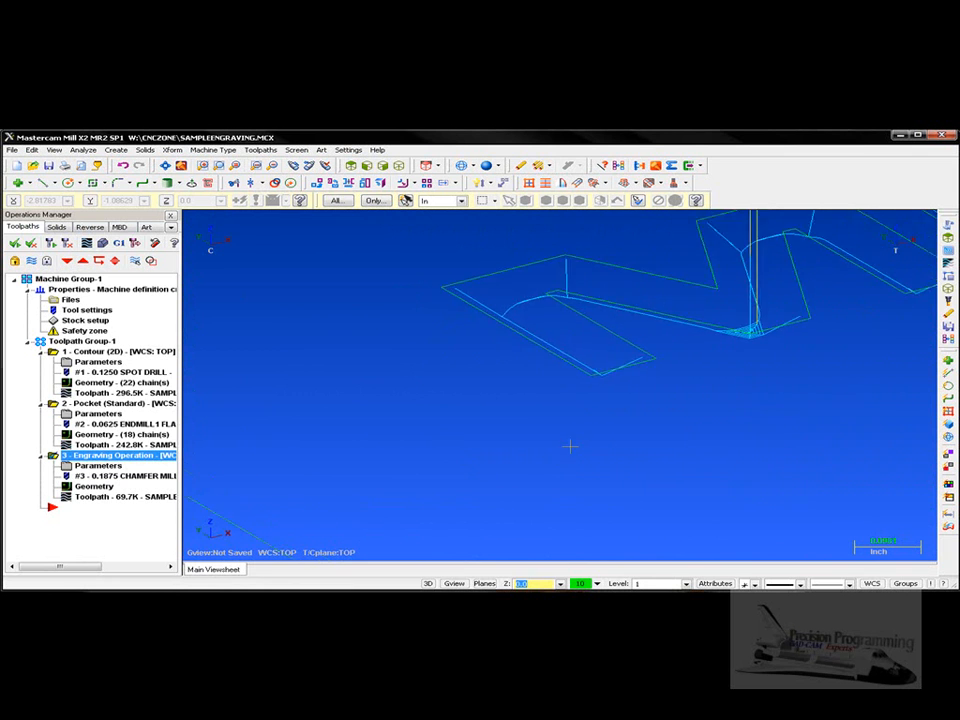
{"action": "middle_click_drag", "start_coordinate": [668, 429], "coordinate": [765, 414]}
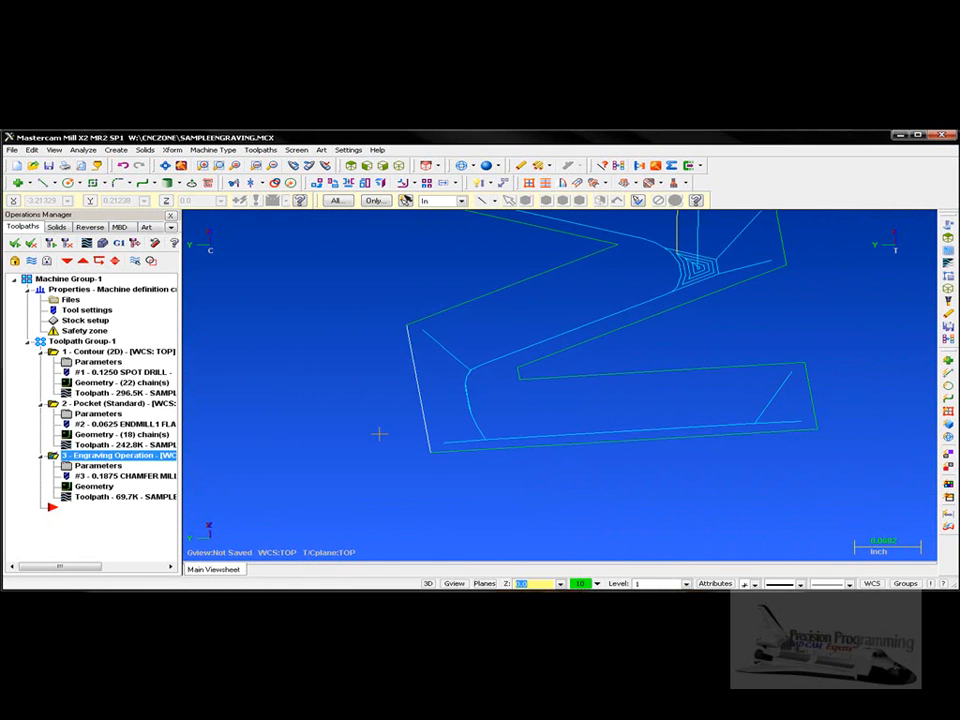
Backplot the MERRY XMASS engraving toolpath, advance the tool through the first letters in an angled view, and close the backplot
{"action": "left_click", "coordinate": [98, 500]}
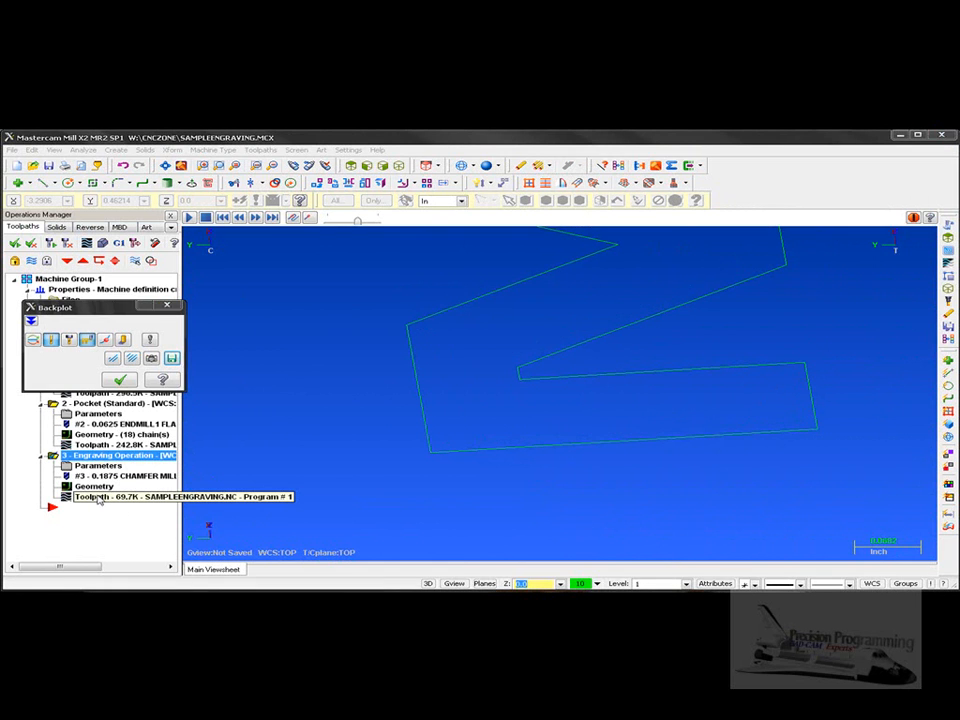
{"action": "middle_click_drag", "start_coordinate": [313, 482], "coordinate": [323, 331]}
{"action": "scroll", "coordinate": [354, 494], "scroll_direction": "down", "scroll_amount": 6}
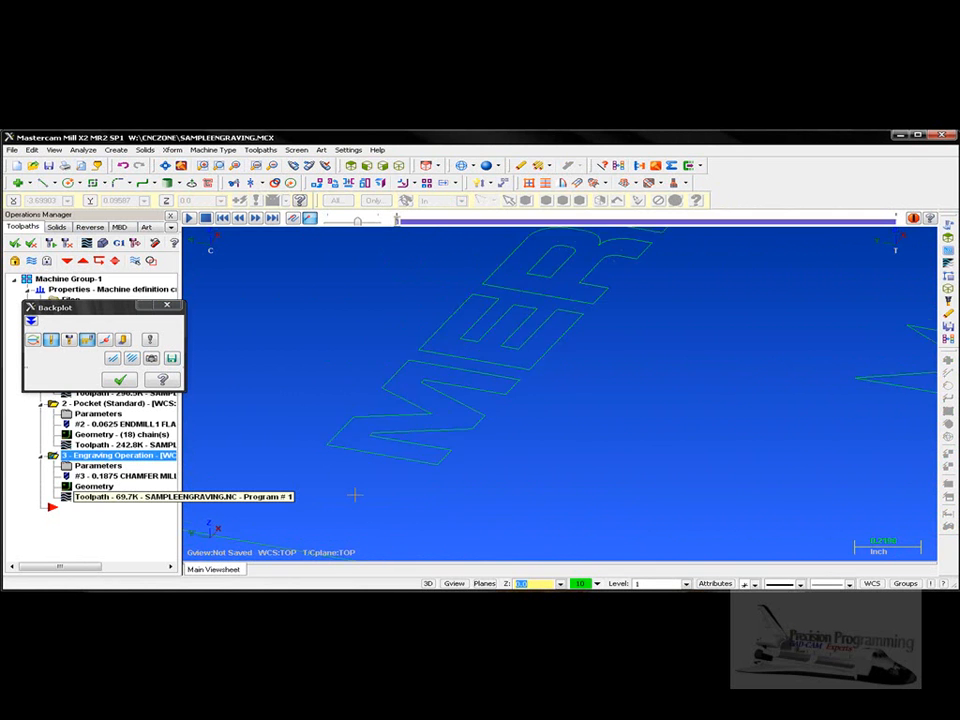
{"action": "scroll", "coordinate": [375, 494], "scroll_direction": "up", "scroll_amount": 8}
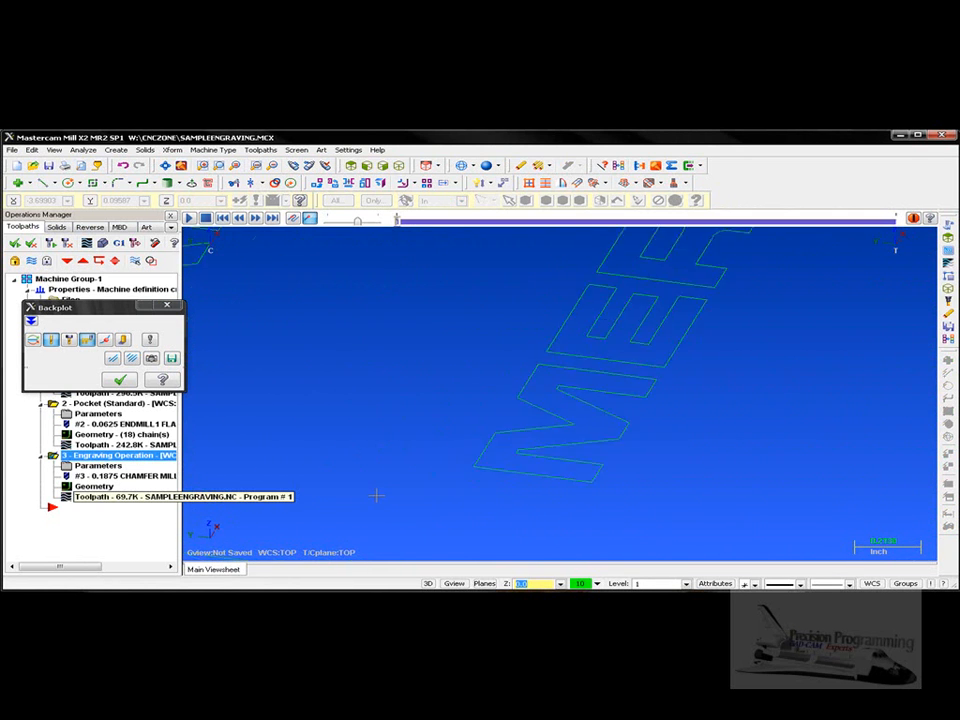
{"action": "scroll", "coordinate": [381, 495], "scroll_direction": "up", "scroll_amount": 4}
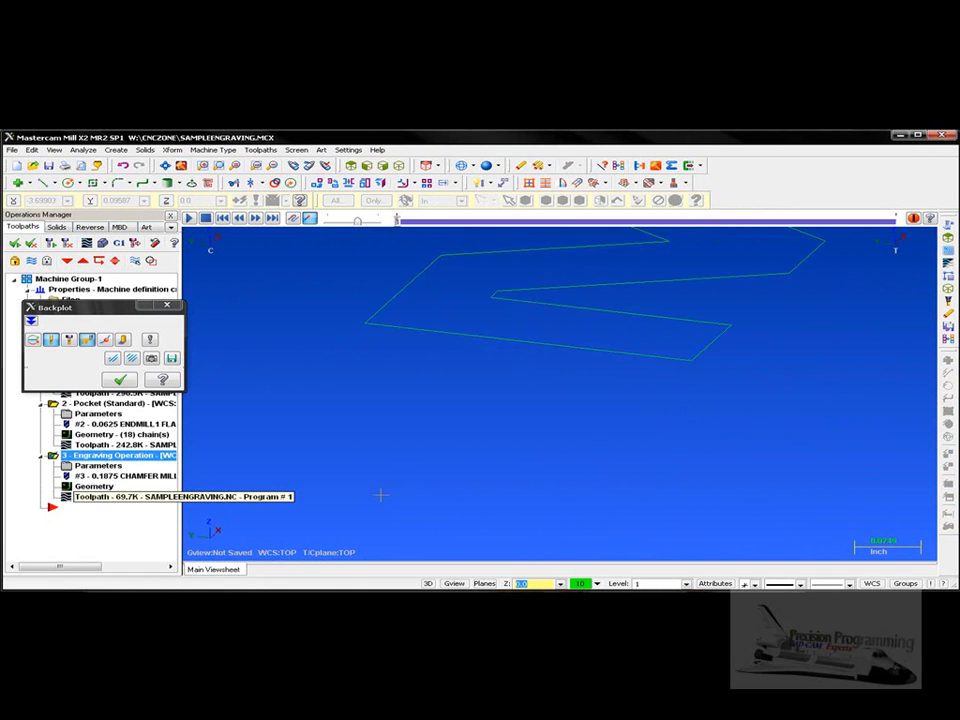
{"action": "scroll", "coordinate": [381, 495], "scroll_direction": "down", "scroll_amount": 1}
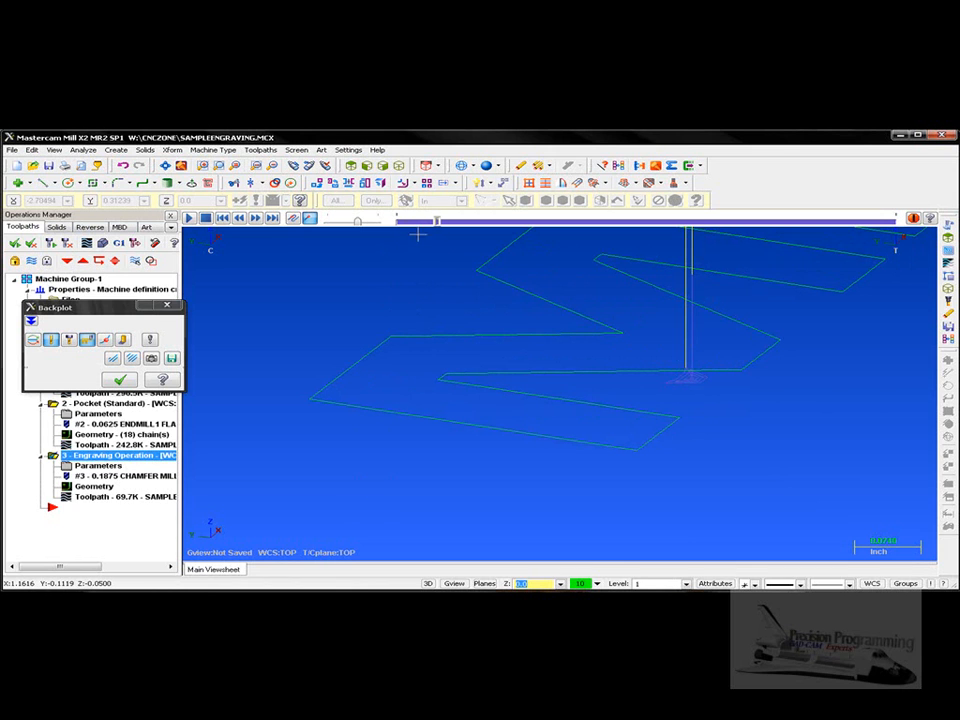
{"action": "left_click_drag", "start_coordinate": [436, 221], "coordinate": [463, 224]}
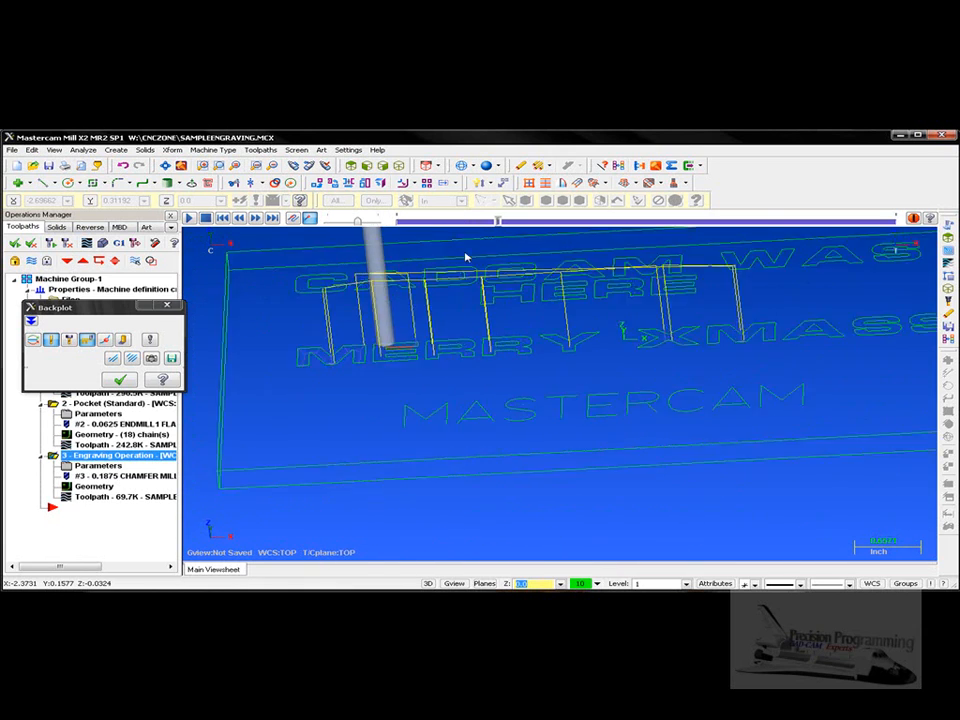
{"action": "left_click", "coordinate": [111, 386]}
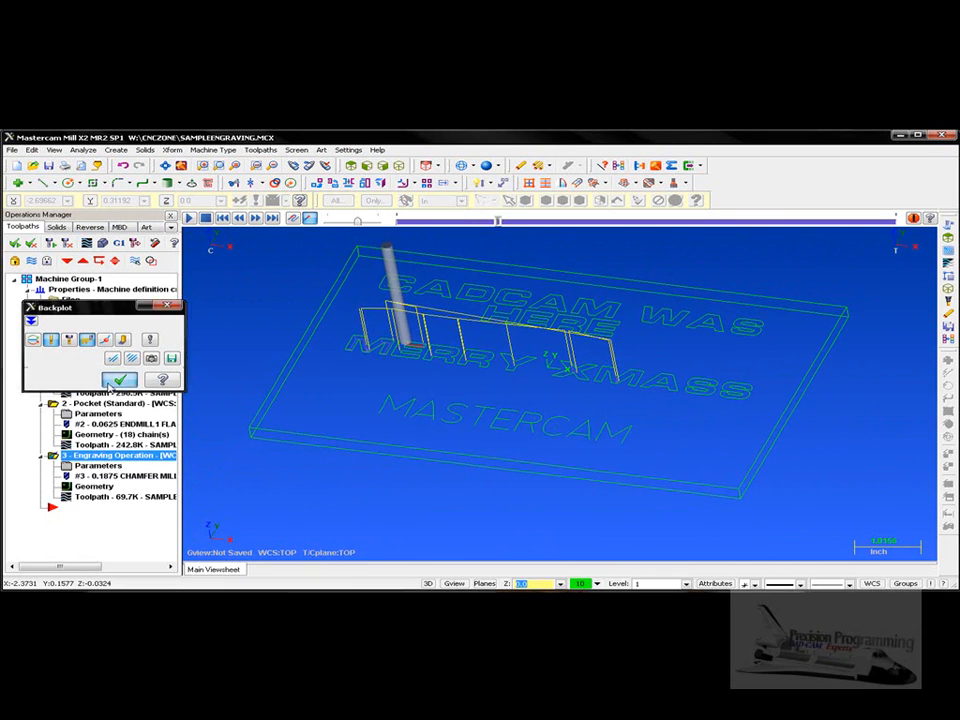
Select the whole toolpath group and hide its toolpath display in an angled view of the plate
{"action": "left_click", "coordinate": [63, 342]}
{"action": "middle_click_drag", "start_coordinate": [231, 394], "coordinate": [234, 369]}
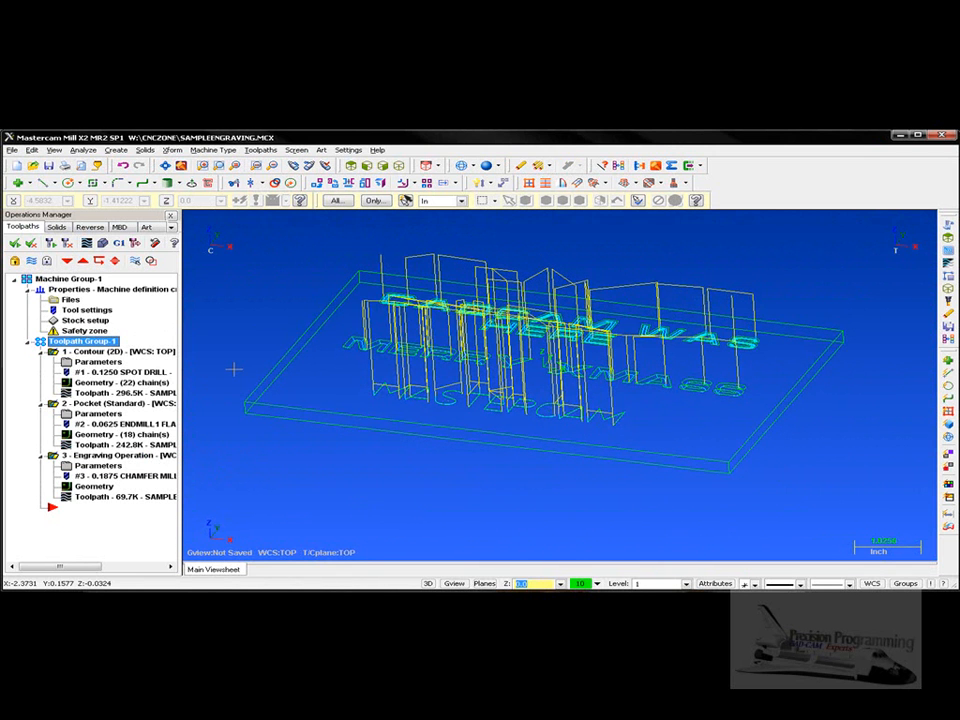
{"action": "key", "text": "alt+t"}
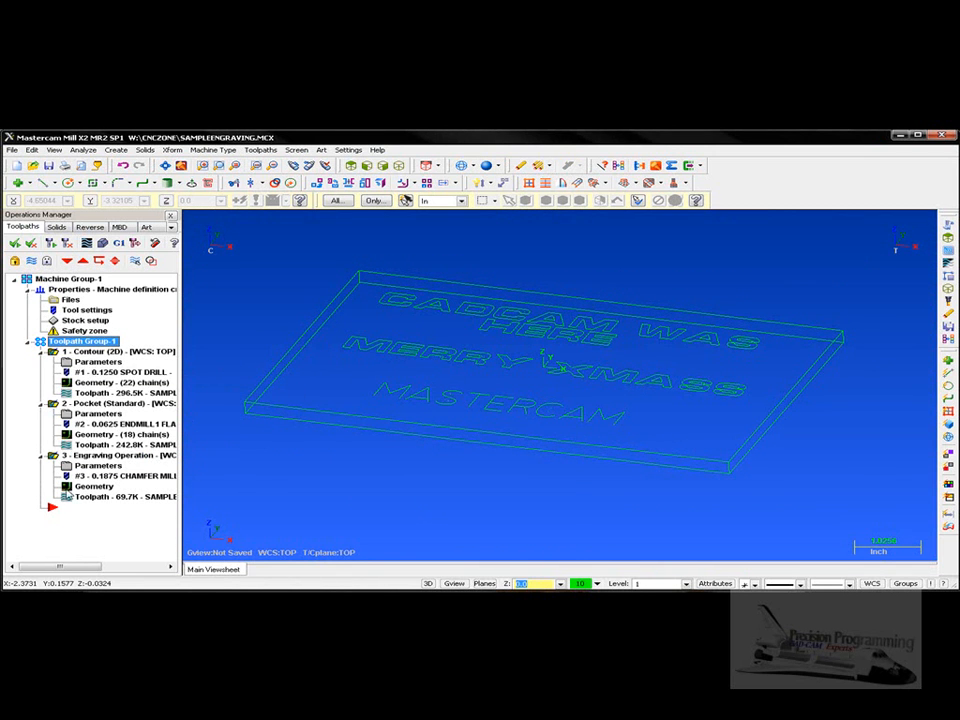
Open solid verification for all three toolpaths, dock its information bar, enable Stop on tool change, and start the simulation
{"action": "left_click", "coordinate": [102, 244]}
{"action": "scroll", "coordinate": [260, 299], "scroll_direction": "up", "scroll_amount": 5}
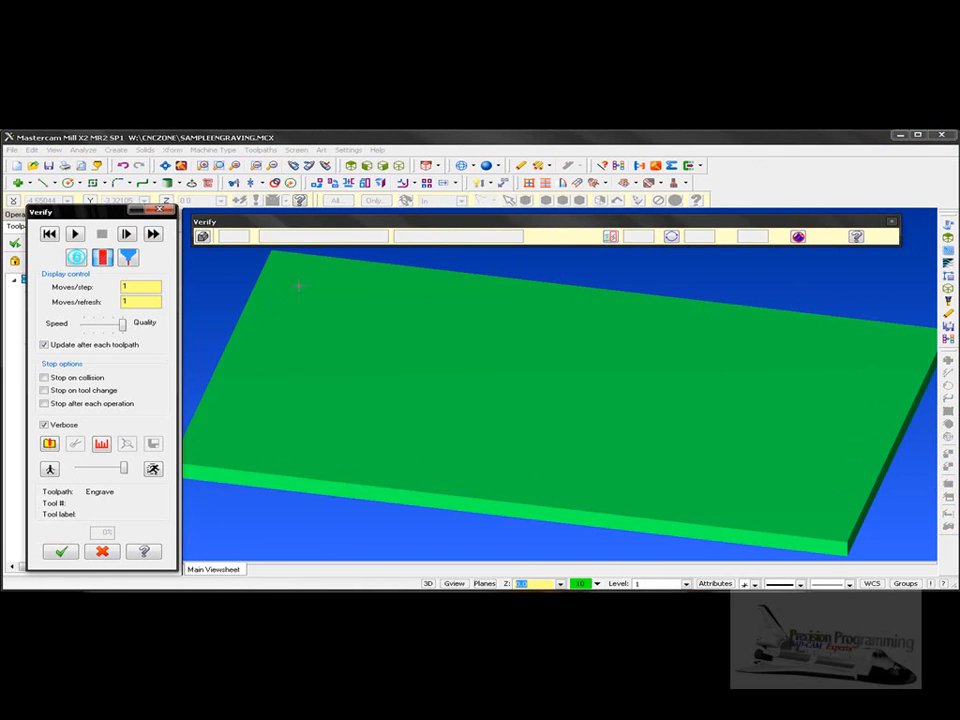
{"action": "double_click", "coordinate": [538, 222]}
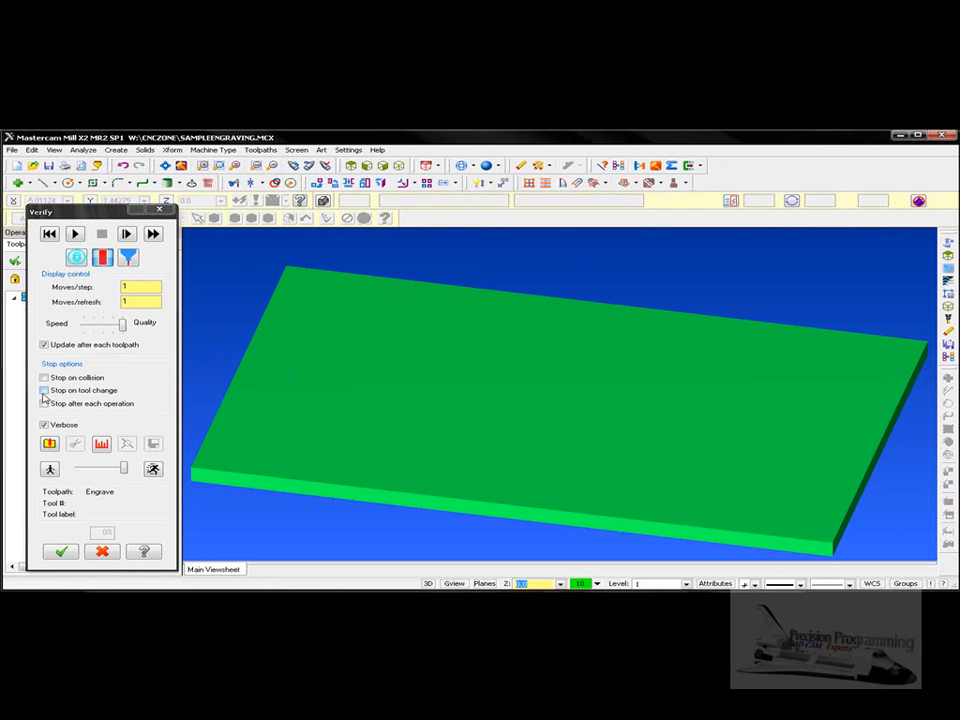
{"action": "left_click", "coordinate": [44, 391]}
{"action": "left_click", "coordinate": [75, 234]}
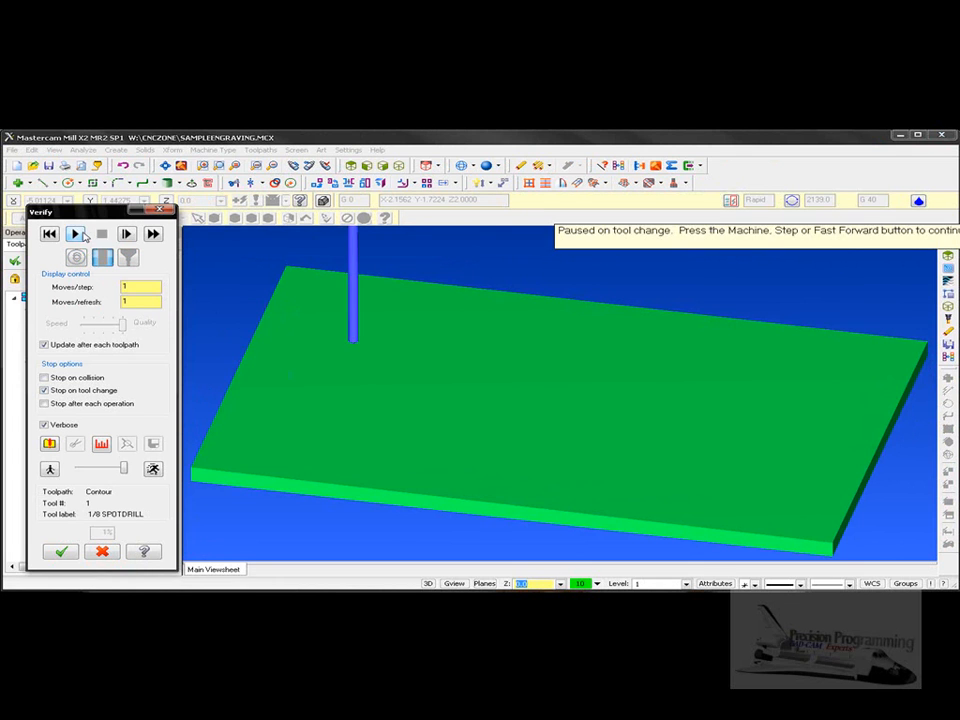
Run the verification through the MASTERCAM contour and CADCAM WAS HERE pocket toolpaths, continuing past each tool-change stop
{"action": "left_click", "coordinate": [75, 234]}
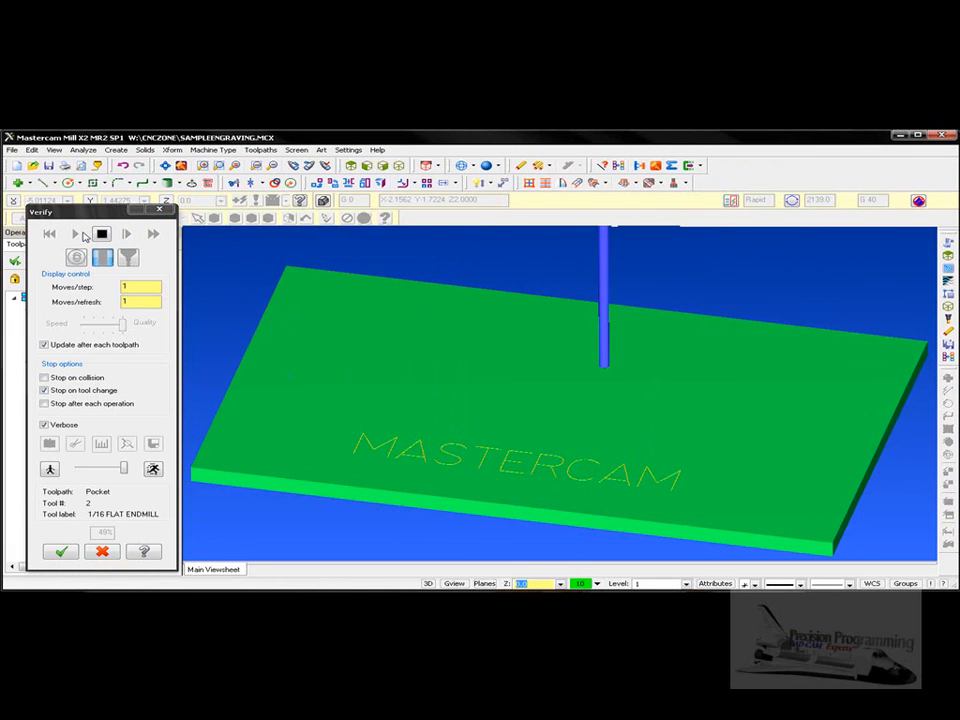
{"action": "left_click", "coordinate": [78, 234]}
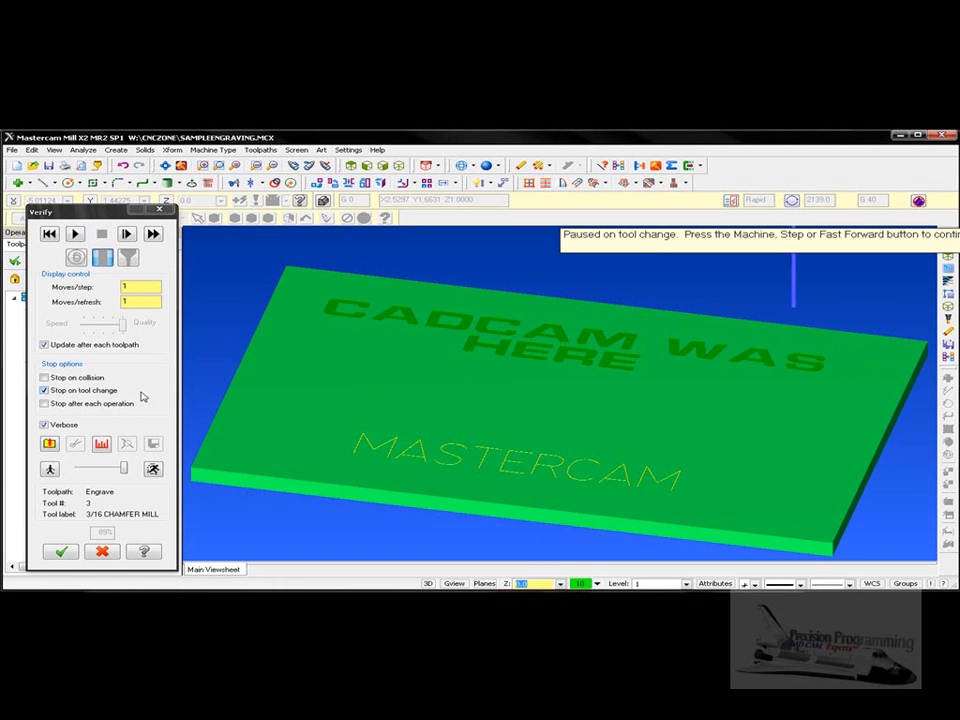
Simulate the MERRY XMASS engraving up close at reduced speed, and raise the speed to machine quickly for the remaining letters
{"action": "left_click_drag", "start_coordinate": [123, 468], "coordinate": [112, 467]}
{"action": "scroll", "coordinate": [180, 451], "scroll_direction": "up", "scroll_amount": 1}
{"action": "scroll", "coordinate": [199, 446], "scroll_direction": "up", "scroll_amount": 3}
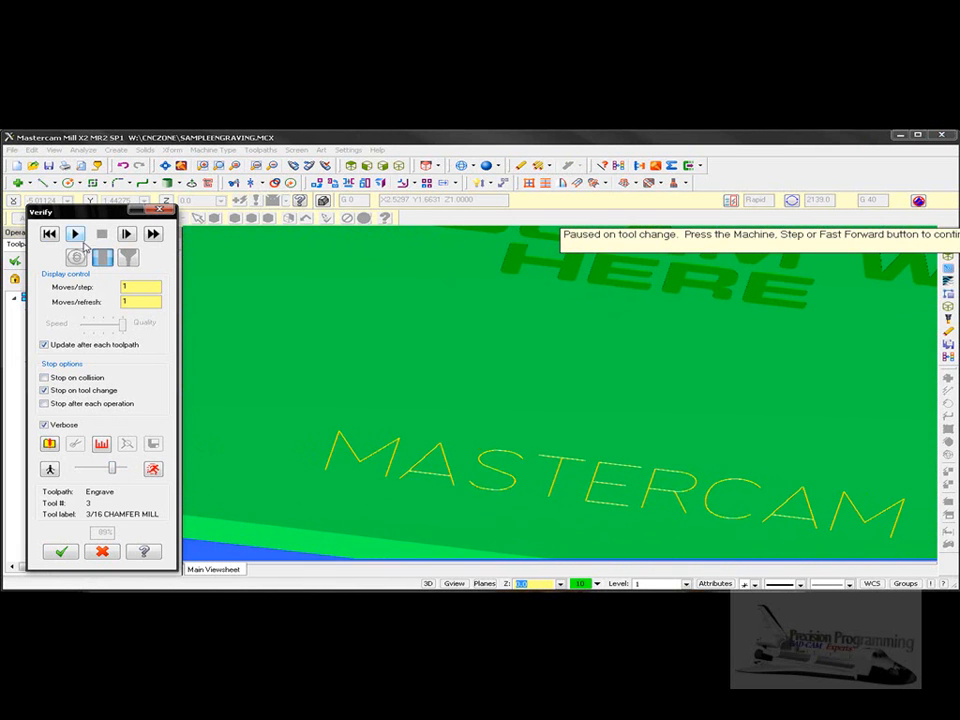
{"action": "left_click", "coordinate": [75, 233]}
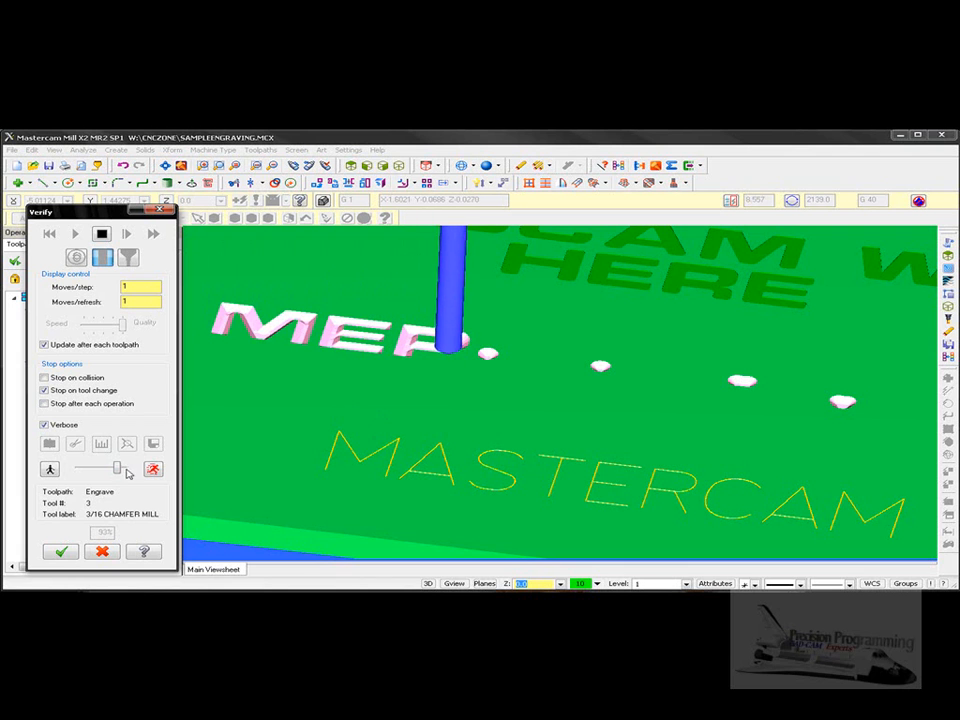
{"action": "left_click_drag", "start_coordinate": [119, 467], "coordinate": [124, 467]}
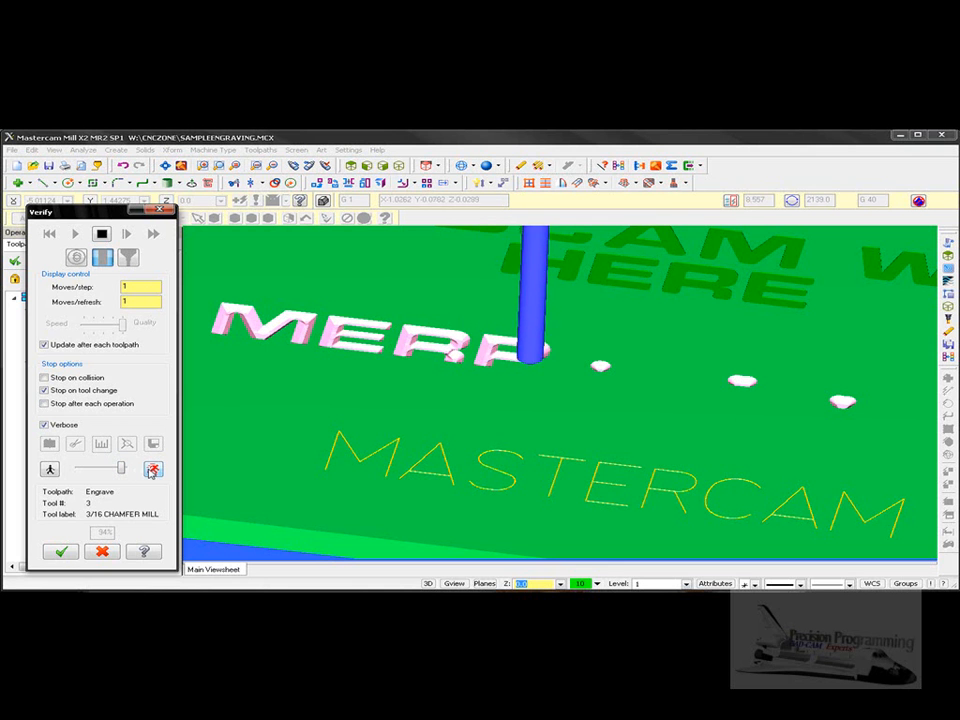
{"action": "left_click", "coordinate": [152, 470]}
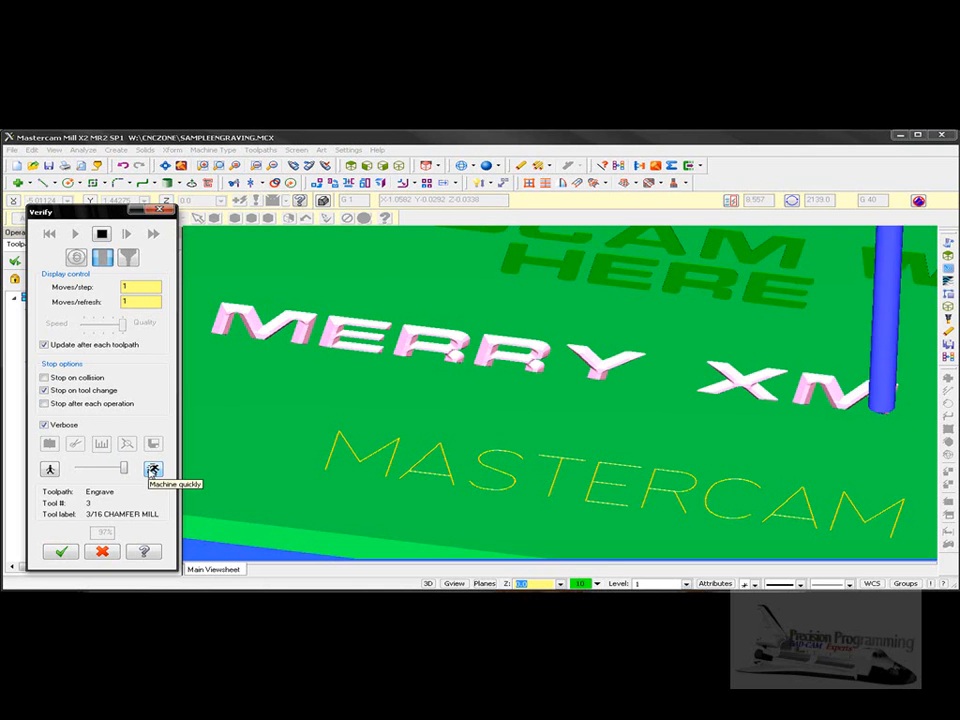
Examine the engraved MERRY XMASS letters up close from different angles and view the whole machined plate
{"action": "scroll", "coordinate": [152, 472], "scroll_direction": "up", "scroll_amount": 8}
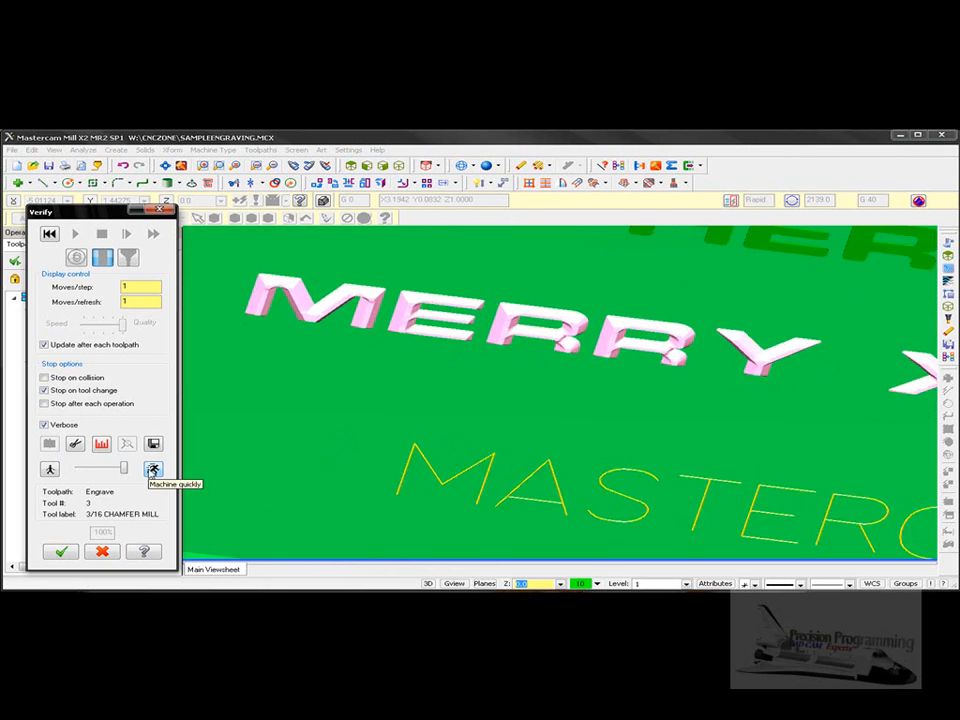
{"action": "middle_click_drag", "start_coordinate": [338, 469], "coordinate": [612, 336]}
{"action": "middle_click_drag", "start_coordinate": [519, 378], "coordinate": [540, 468]}
{"action": "scroll", "coordinate": [527, 448], "scroll_direction": "down", "scroll_amount": 9}
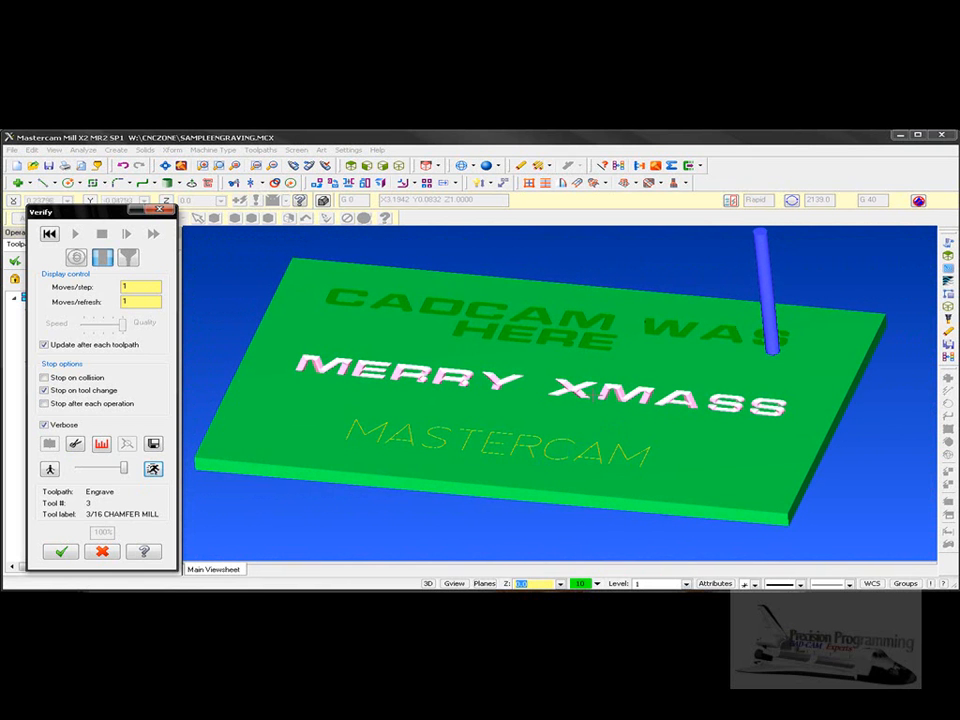